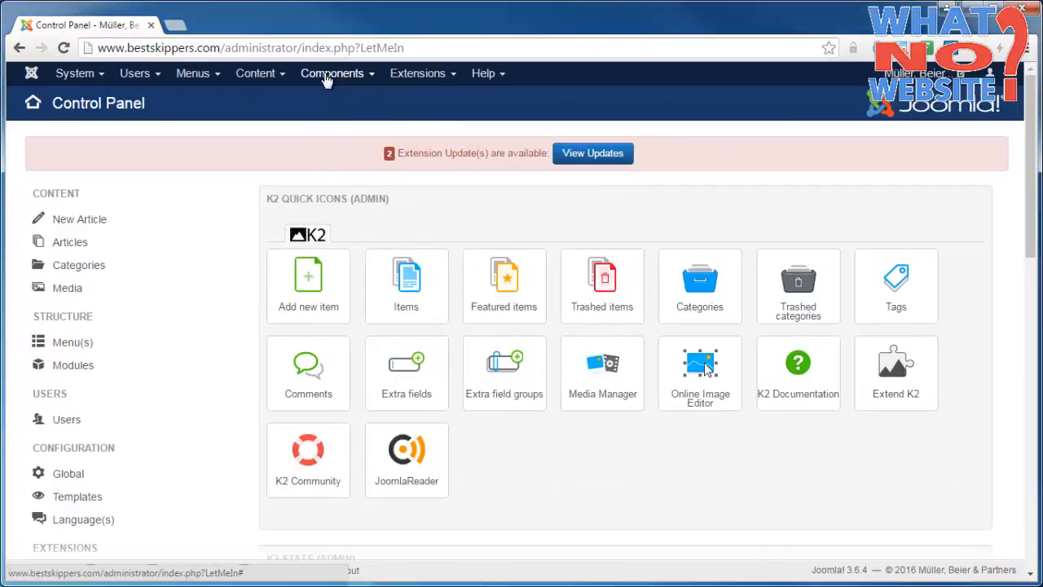
Create a new K2 item titled "Projects" and assign it to the Projects category
click(326, 75)
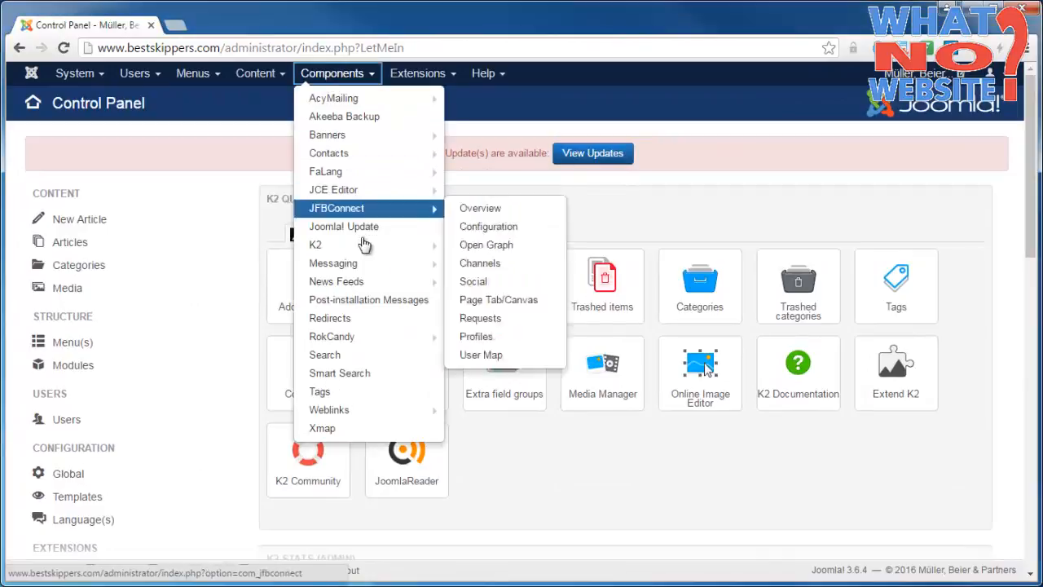
mouse_move(366, 252)
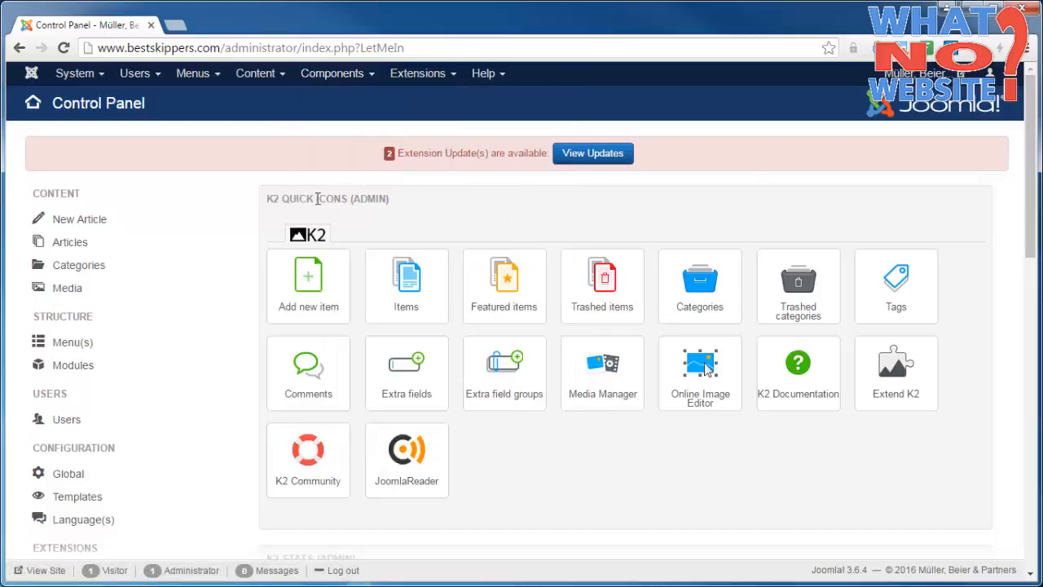
click(414, 294)
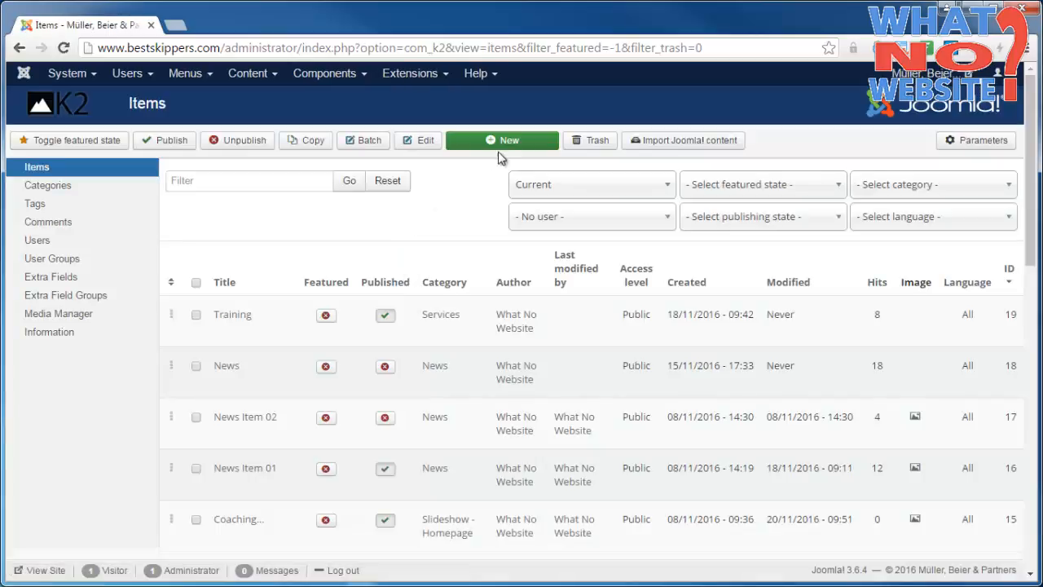
click(506, 144)
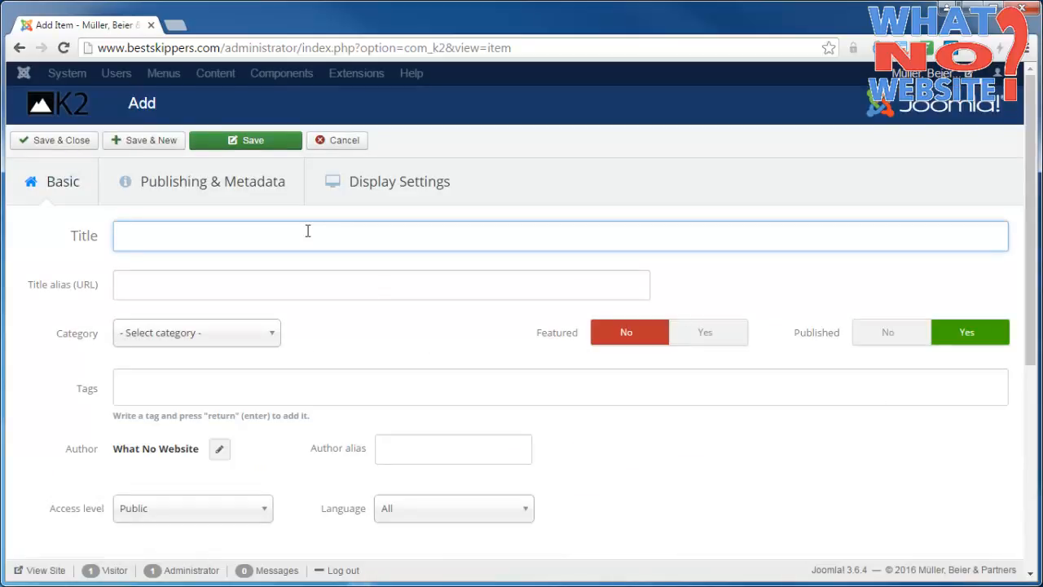
text(Projecvt)
click(269, 334)
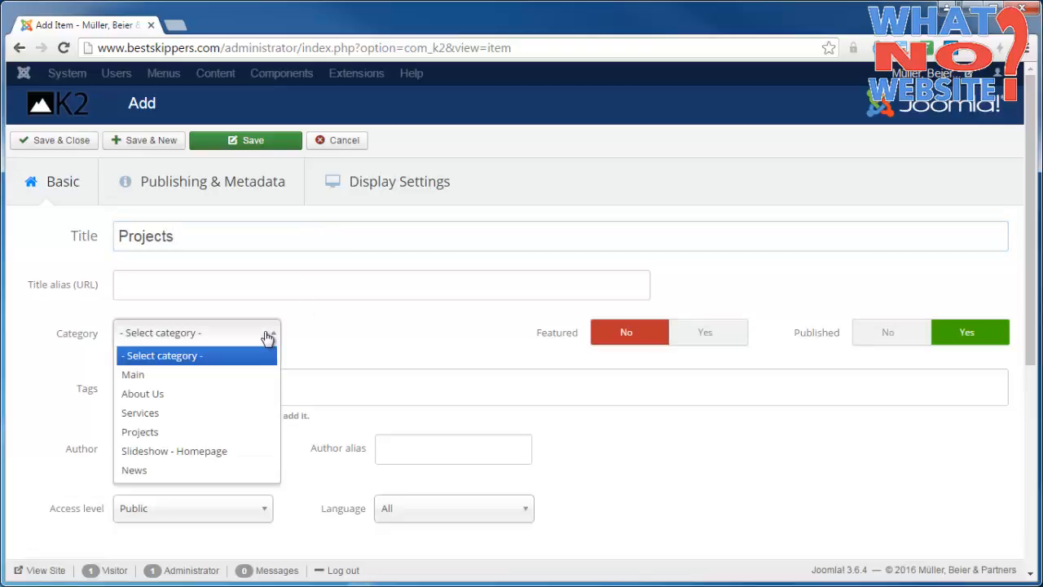
click(171, 432)
Enter "Awaiting content from client." as the new item's content, and save and close the item
scroll(59, 368, down, 3)
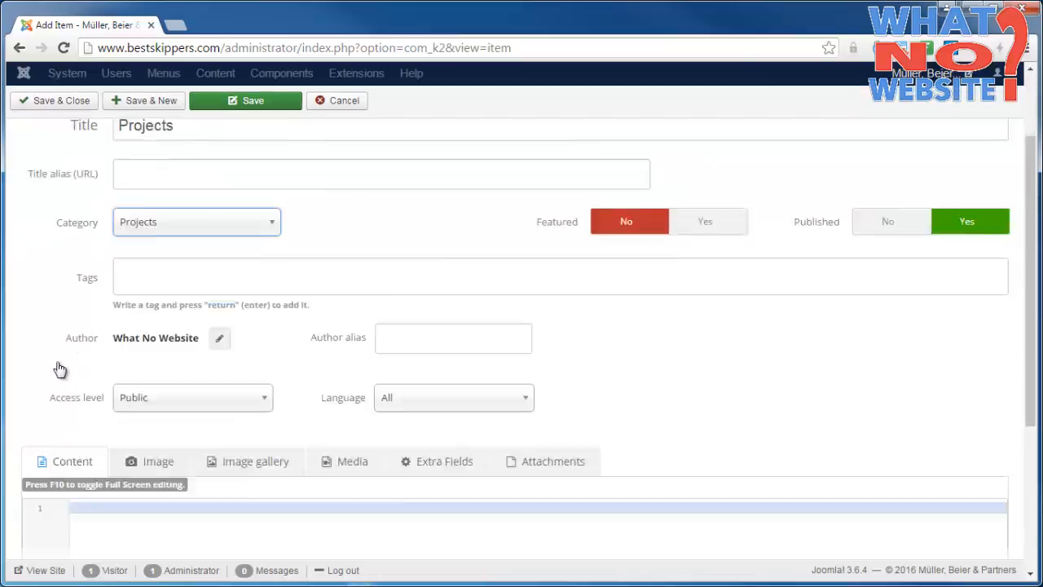
scroll(59, 367, down, 3)
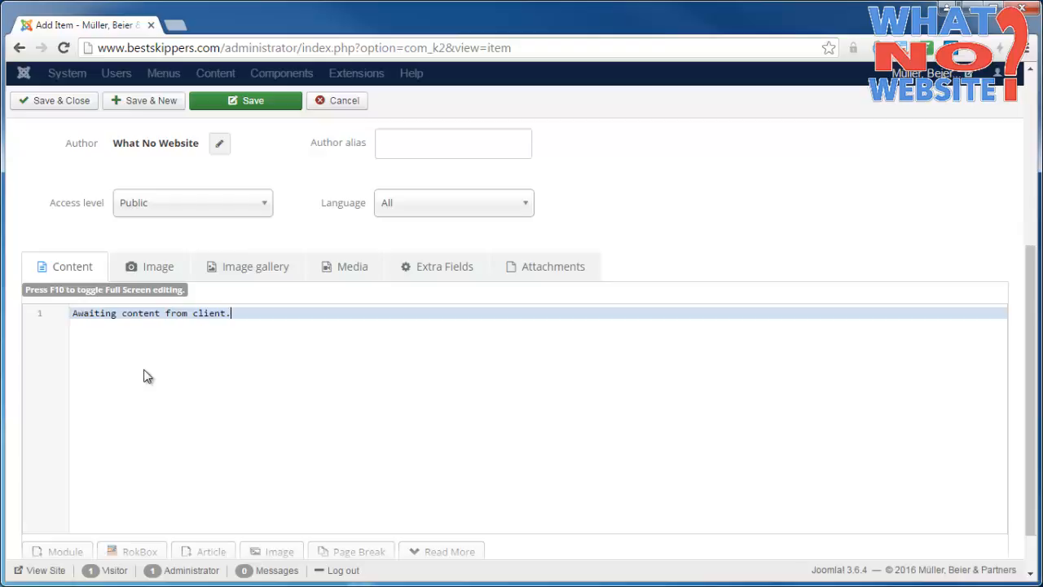
scroll(265, 269, up, 4)
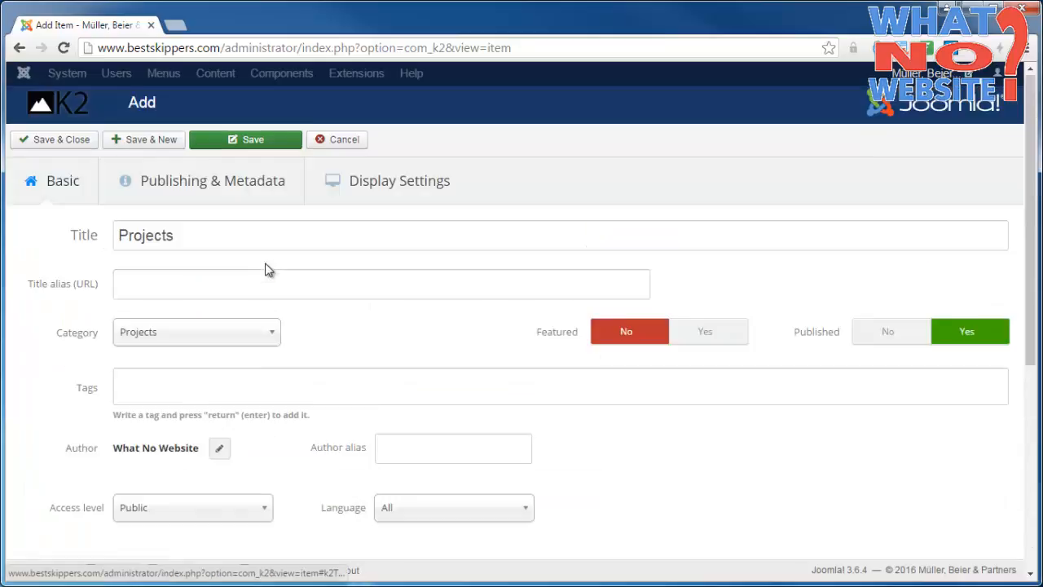
click(82, 141)
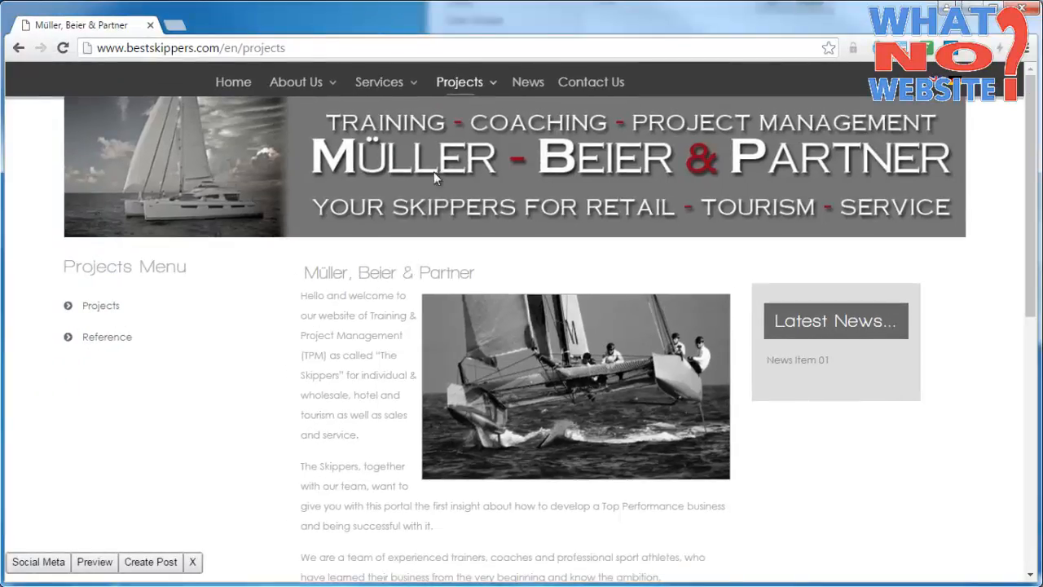
View the live site's Projects page, and open the top-level Projects item of the Main Menu for editing
click(458, 78)
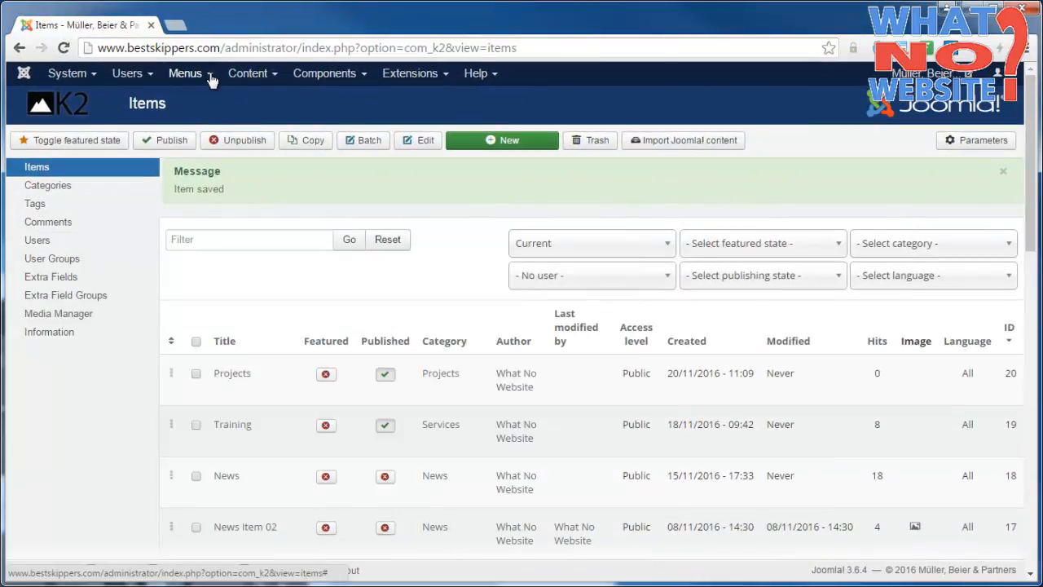
click(210, 75)
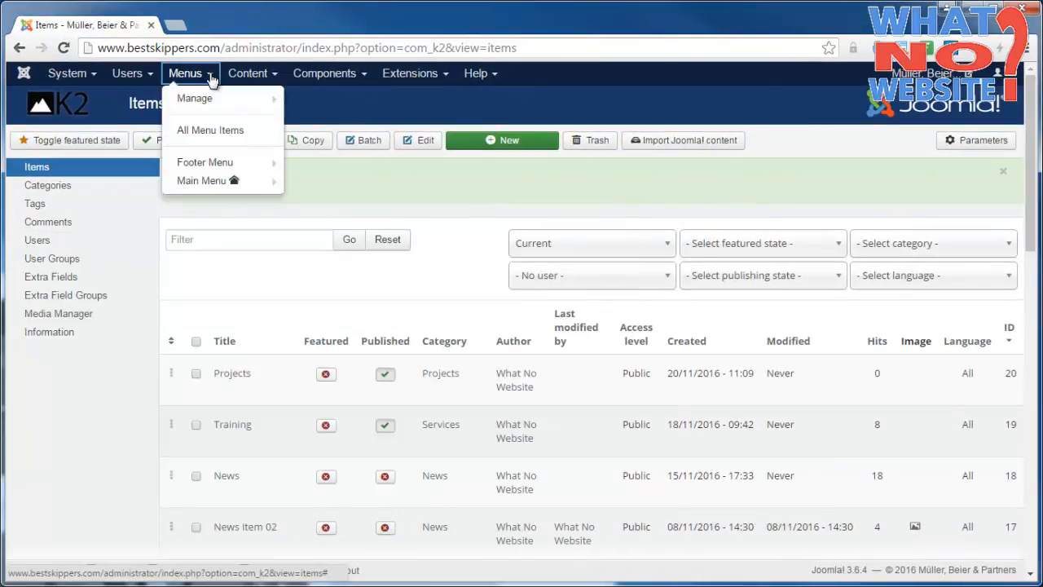
click(204, 181)
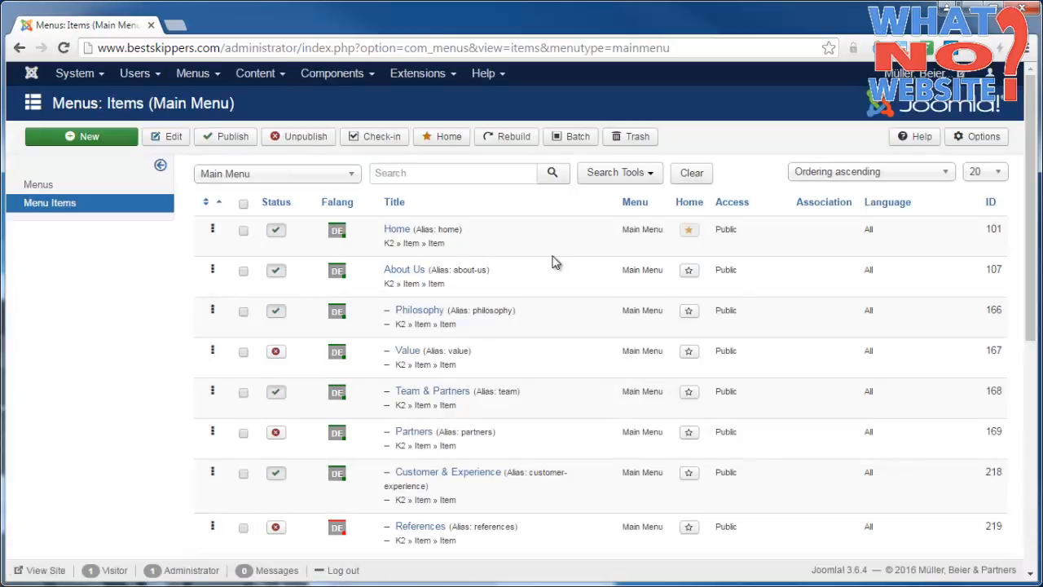
scroll(558, 269, down, 1)
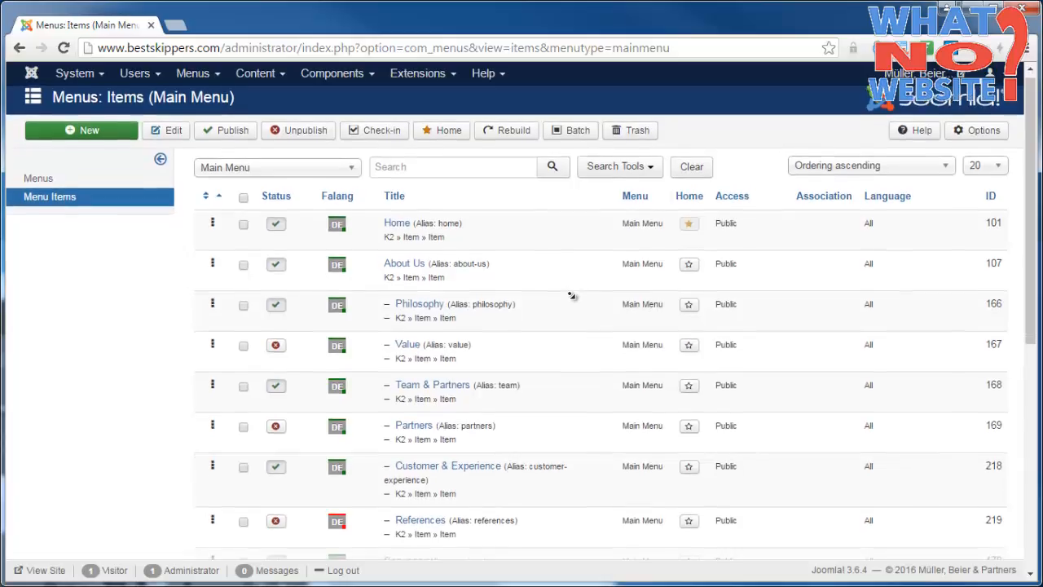
scroll(572, 299, down, 3)
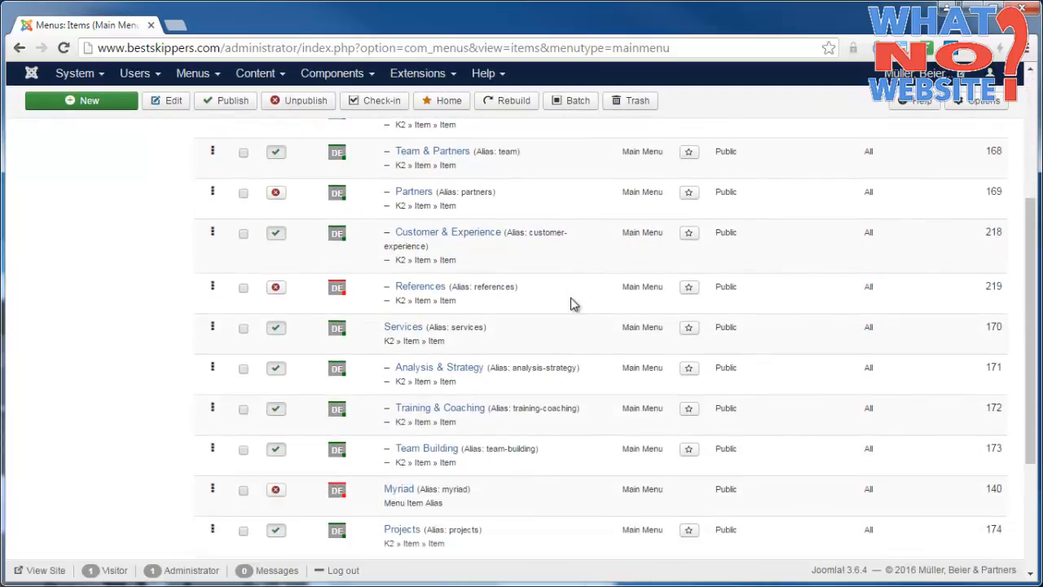
scroll(570, 304, down, 3)
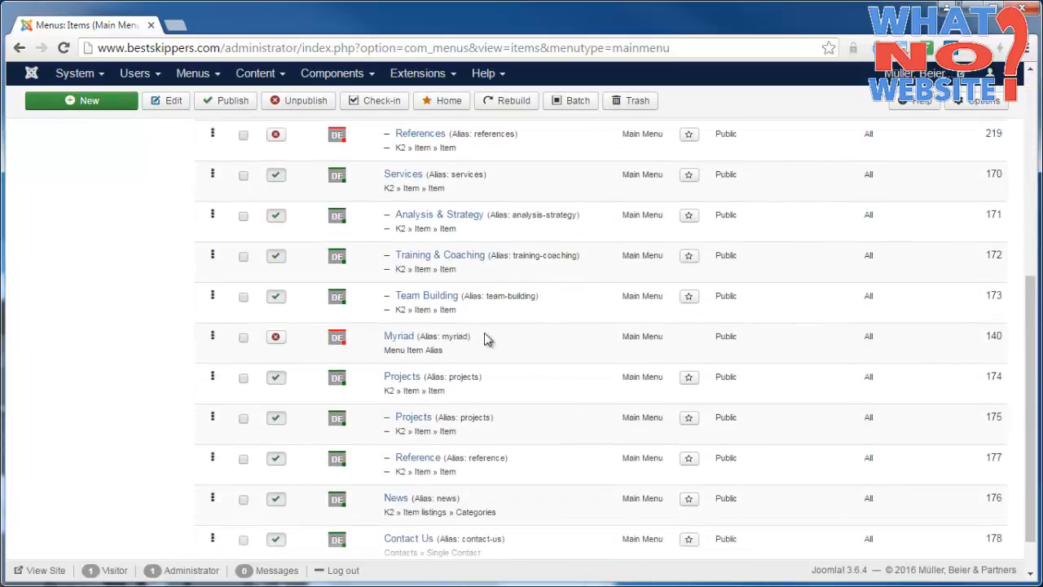
click(411, 380)
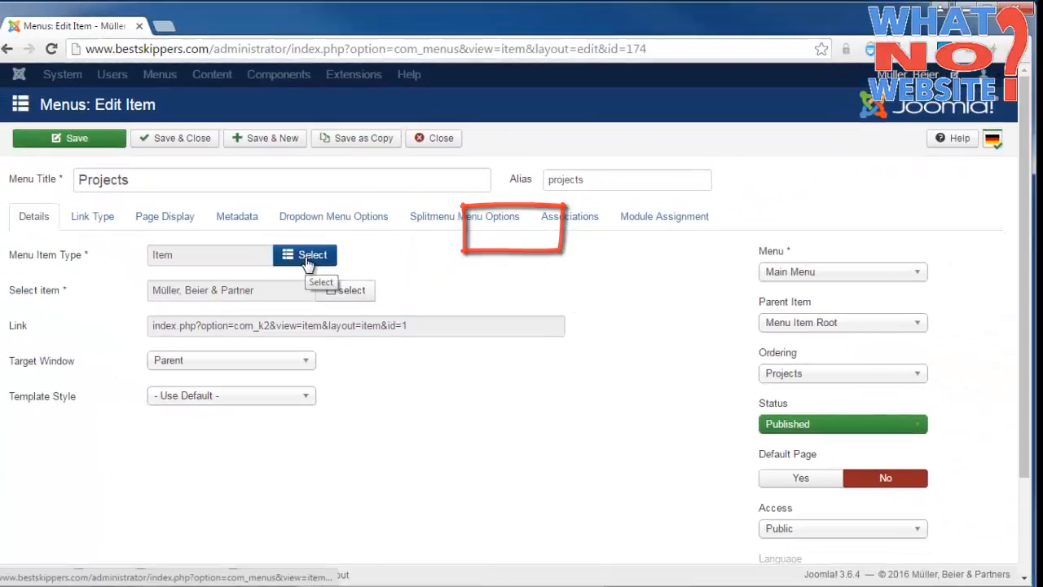
Set the menu item type of the Projects menu entry to the K2 Item type
click(306, 257)
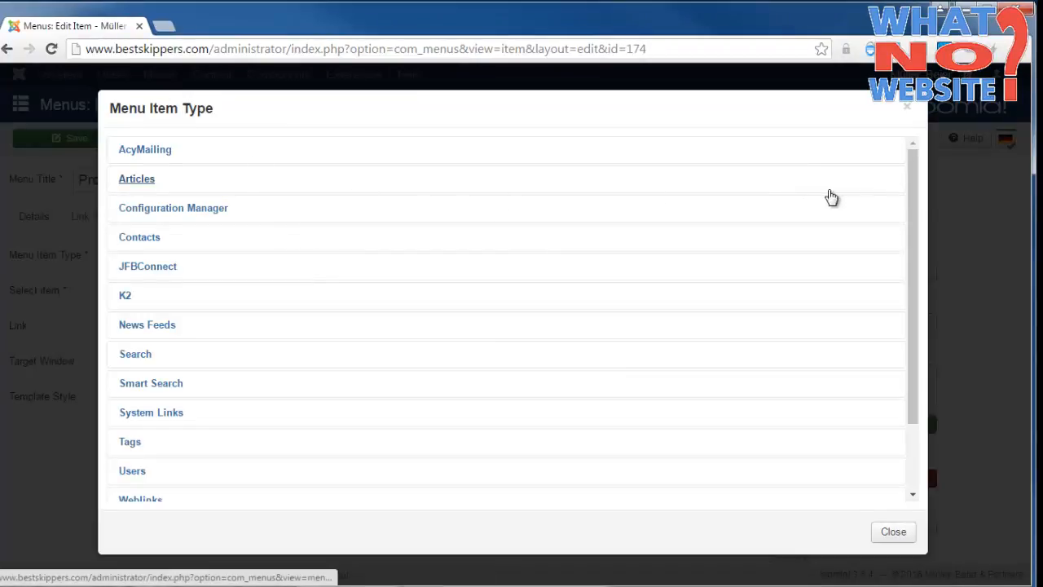
drag(910, 263, 913, 334)
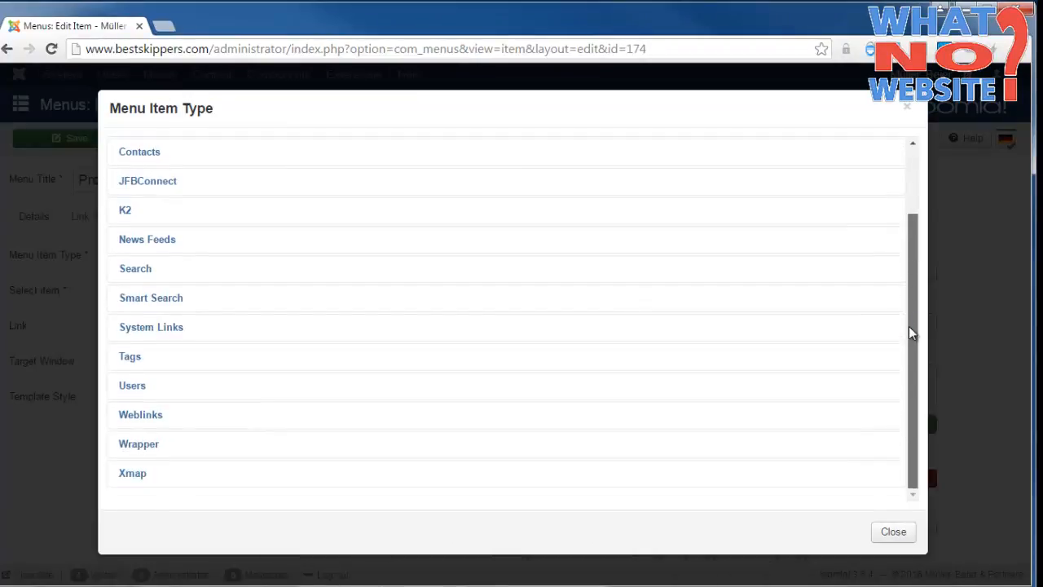
drag(910, 329, 903, 194)
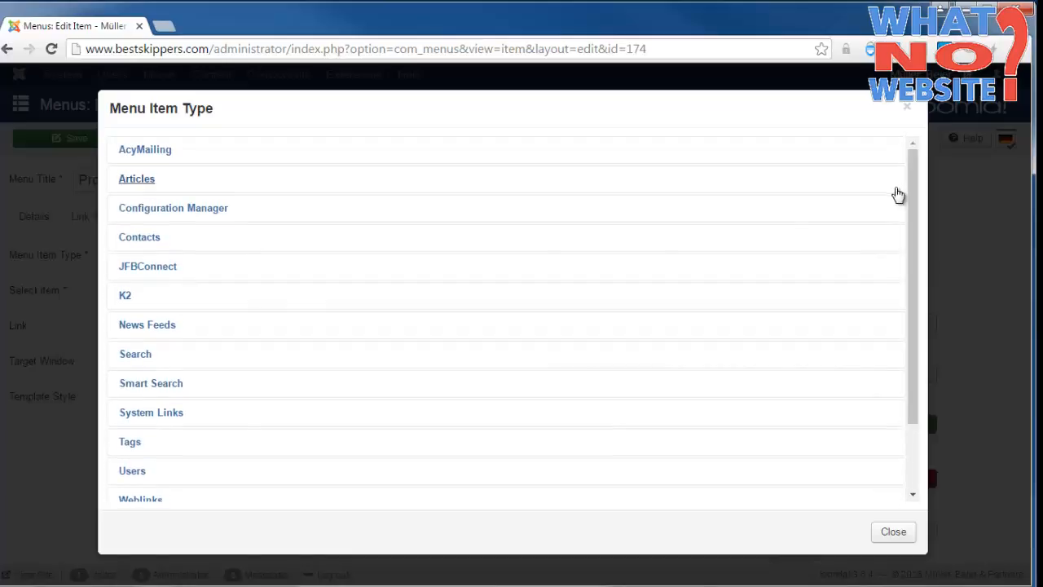
click(159, 300)
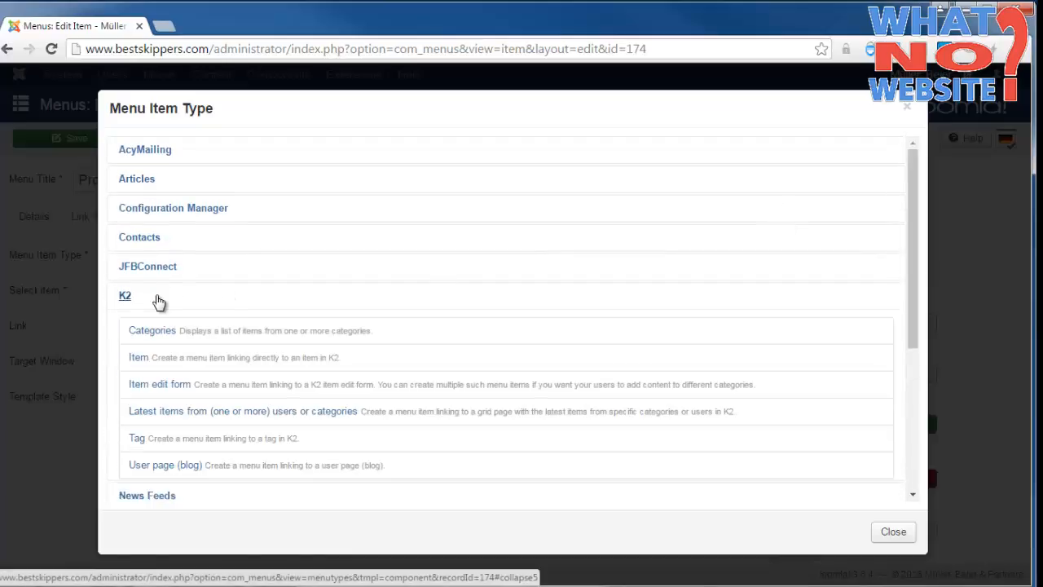
click(149, 360)
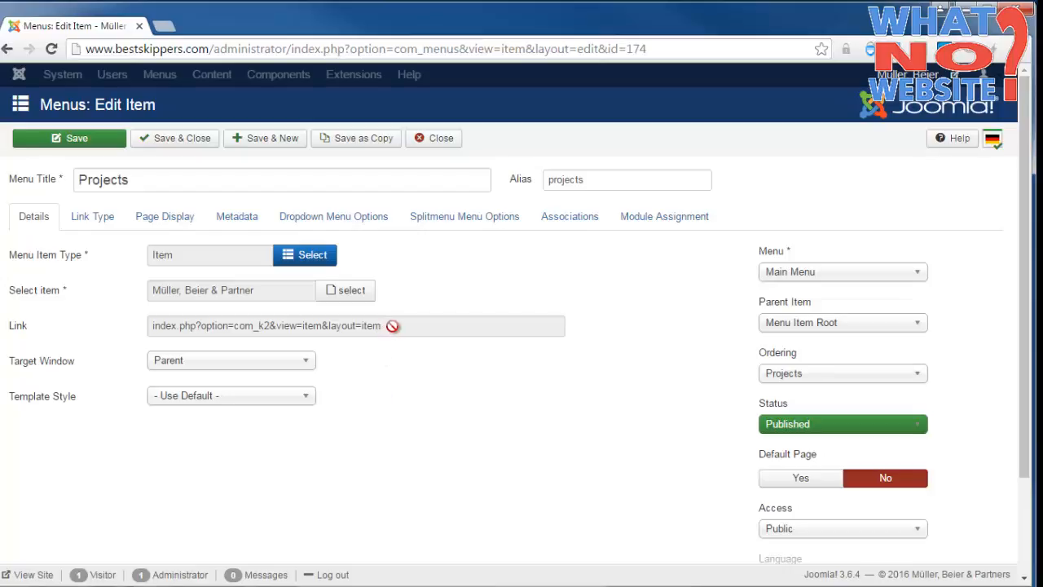
Link the Projects menu entry to the K2 item "Projects", and save and close the menu item
drag(389, 325, 123, 324)
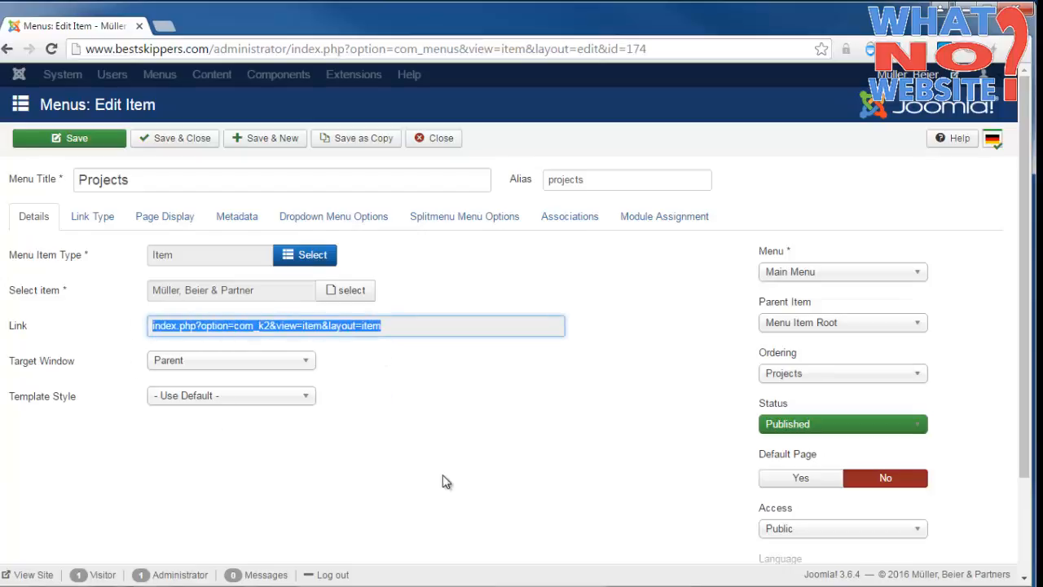
click(361, 293)
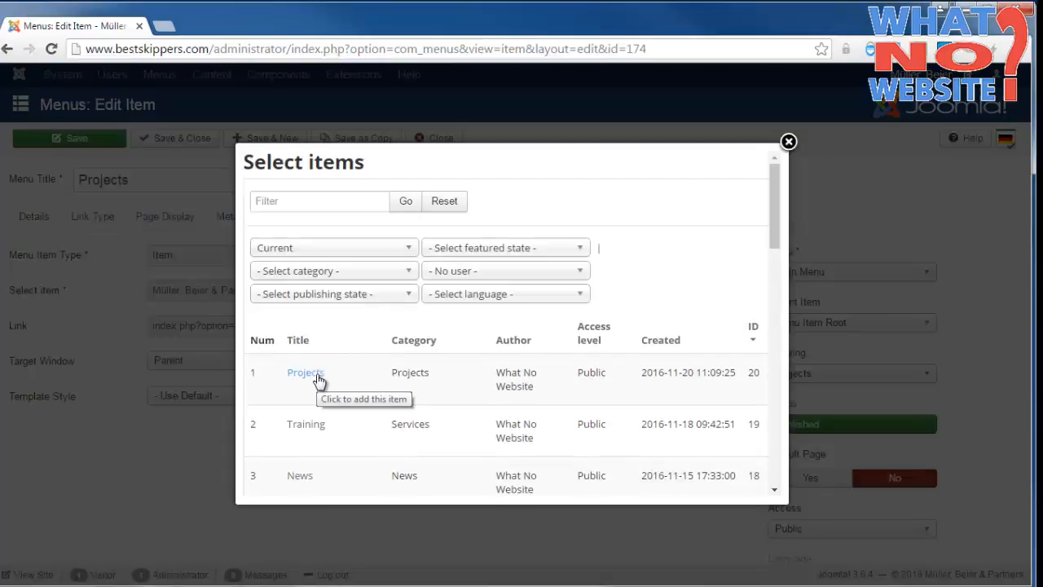
click(305, 372)
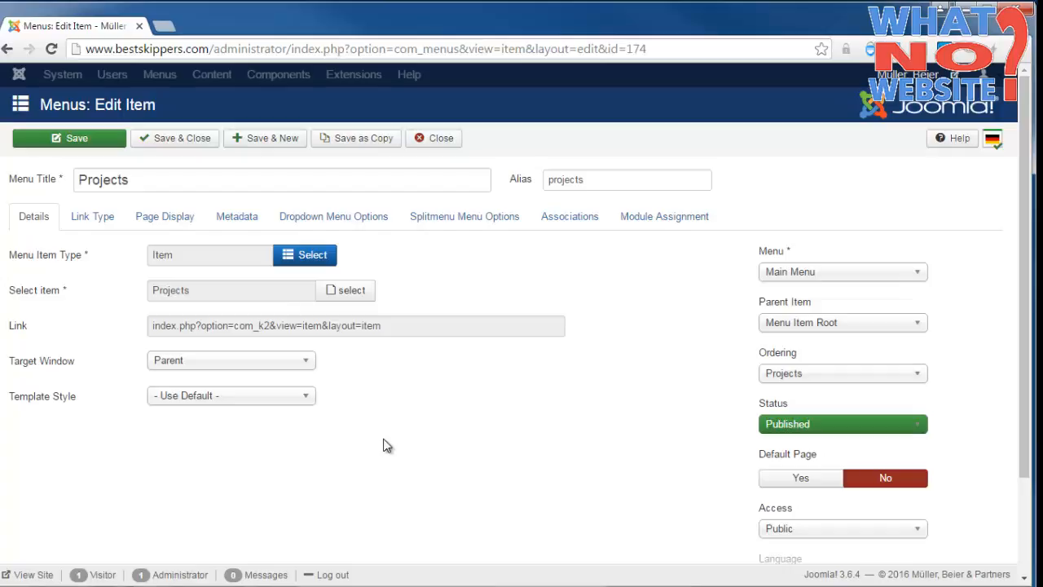
click(108, 147)
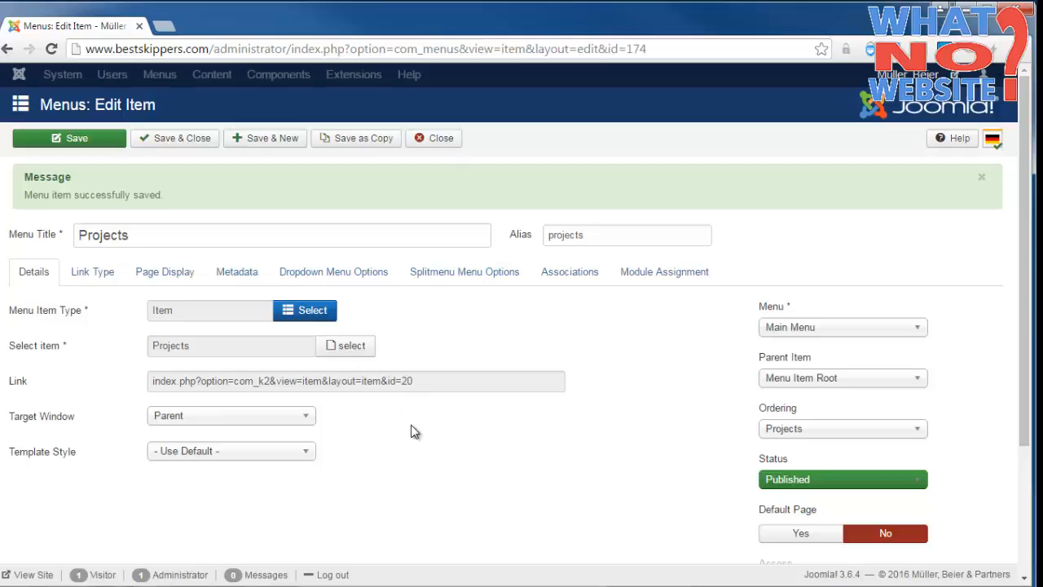
click(169, 138)
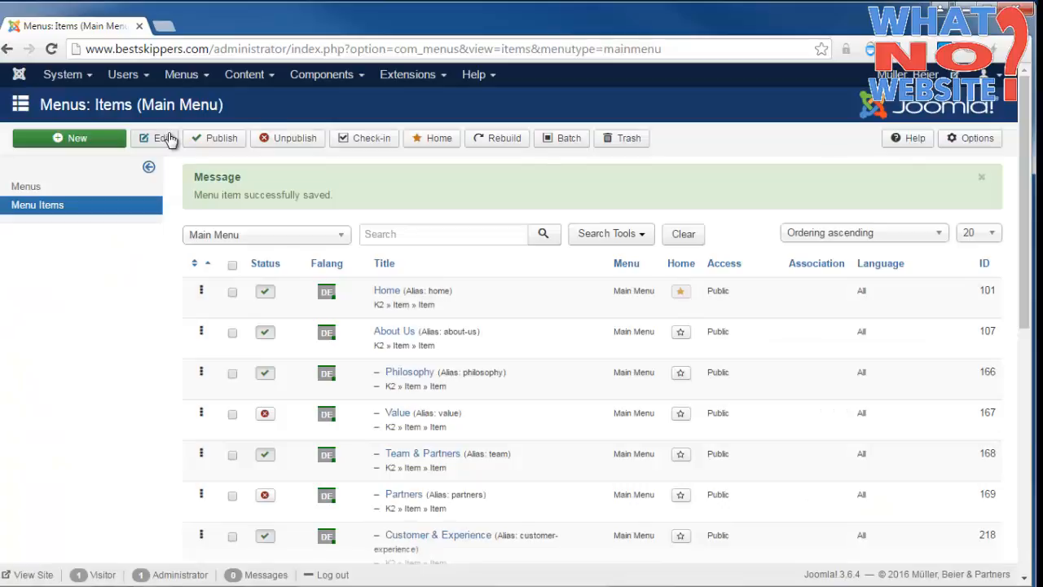
Check the ID of the Projects item in the K2 items list
click(322, 75)
click(328, 255)
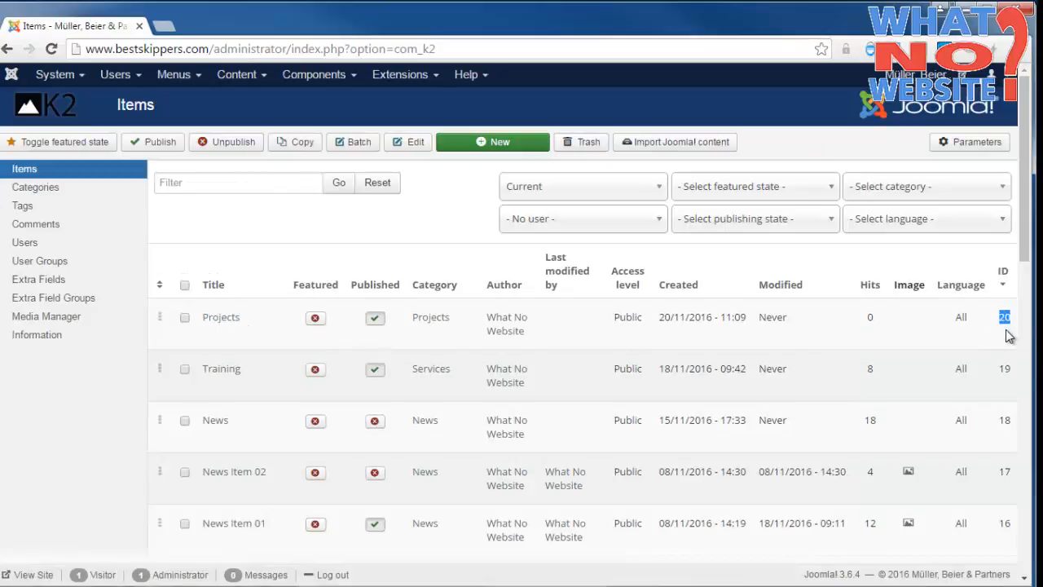
click(1007, 336)
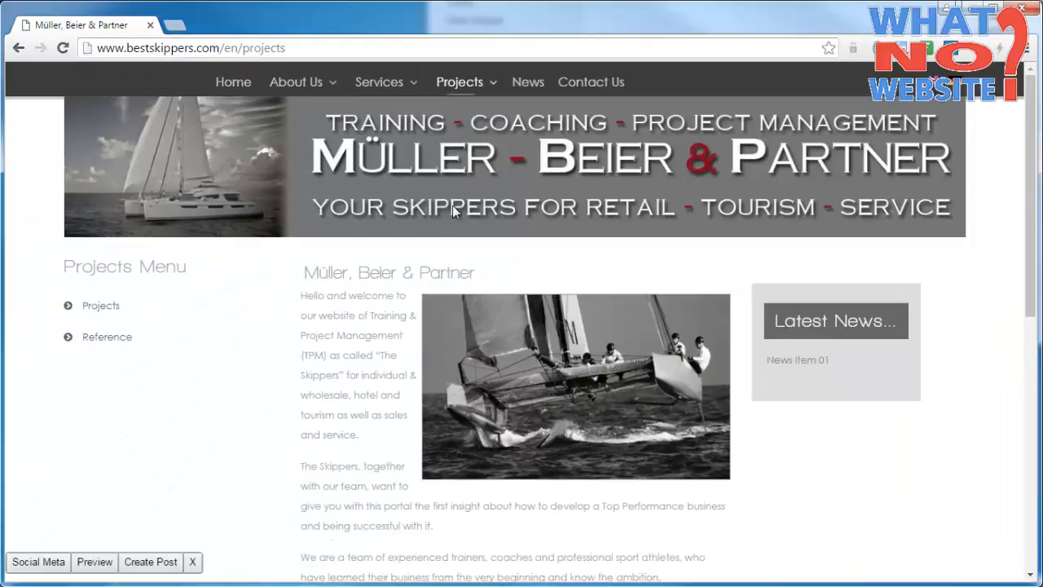
Reload the Projects page on the live site and examine its body text
click(461, 81)
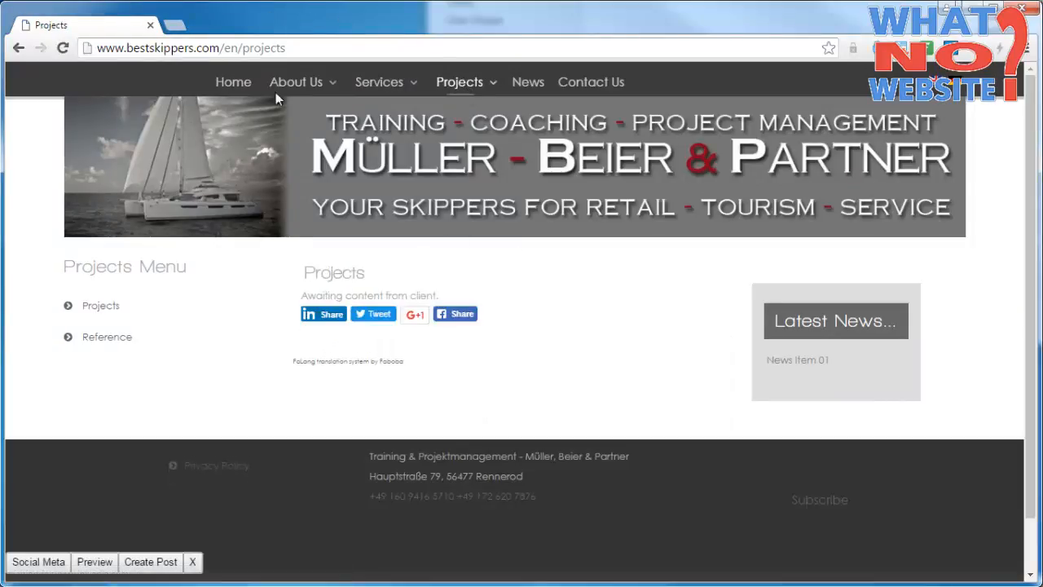
double_click(307, 297)
click(308, 297)
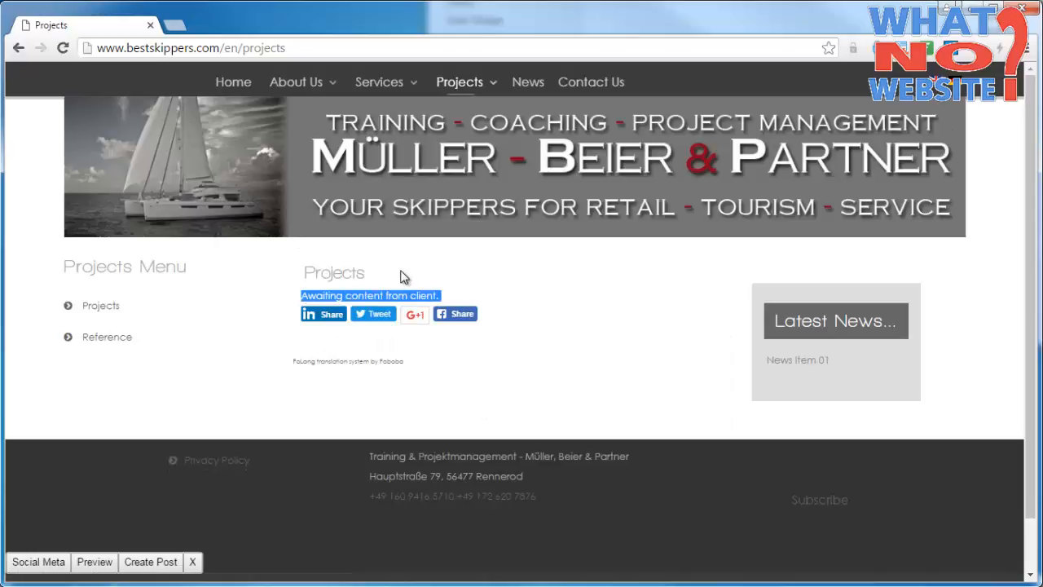
click(401, 276)
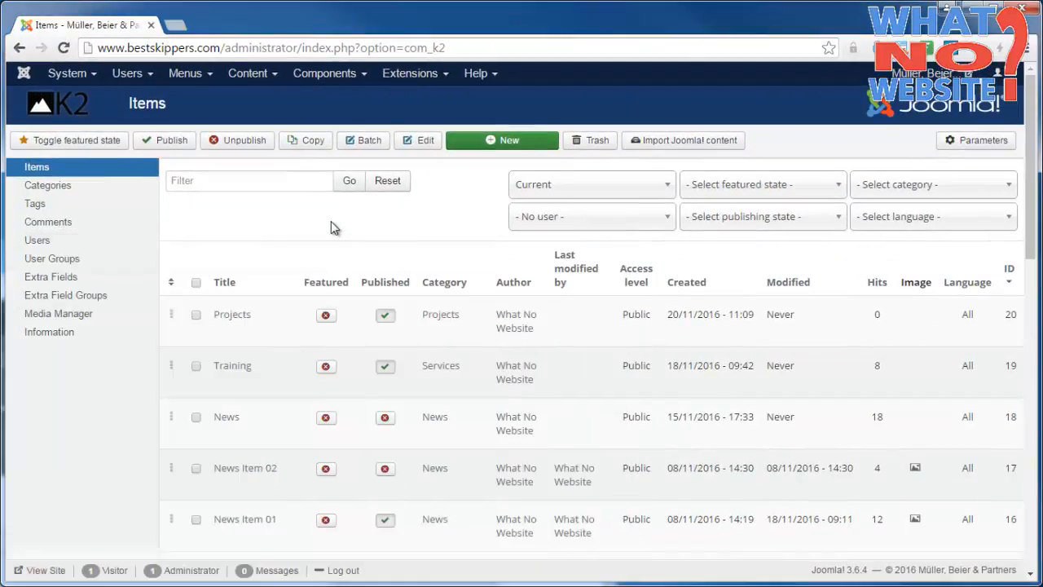
Open the Projects item for editing and insert an opening <p> tag before "Awaiting content from client."
click(242, 318)
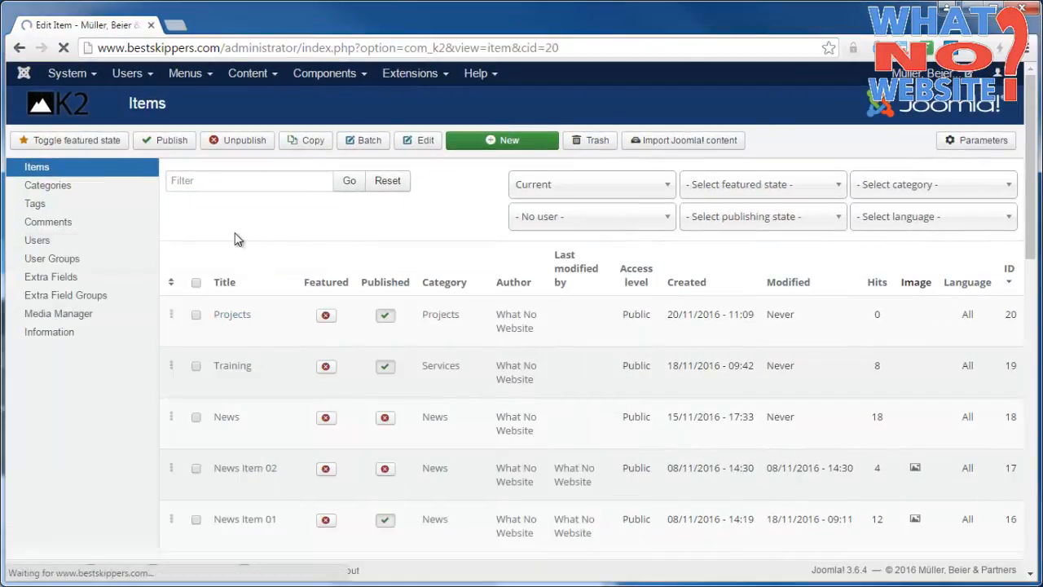
scroll(224, 261, down, 4)
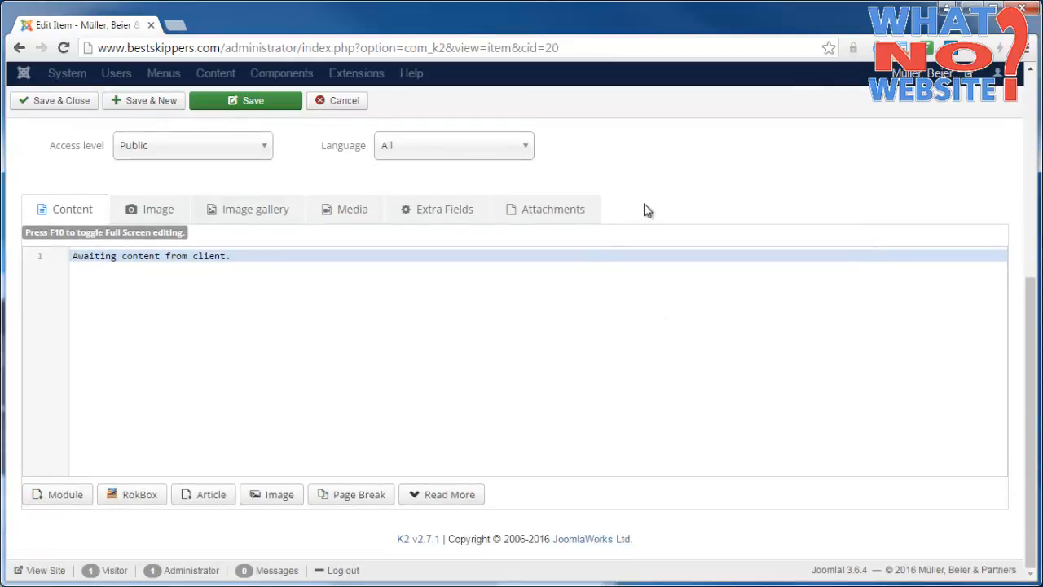
scroll(648, 245, up, 1)
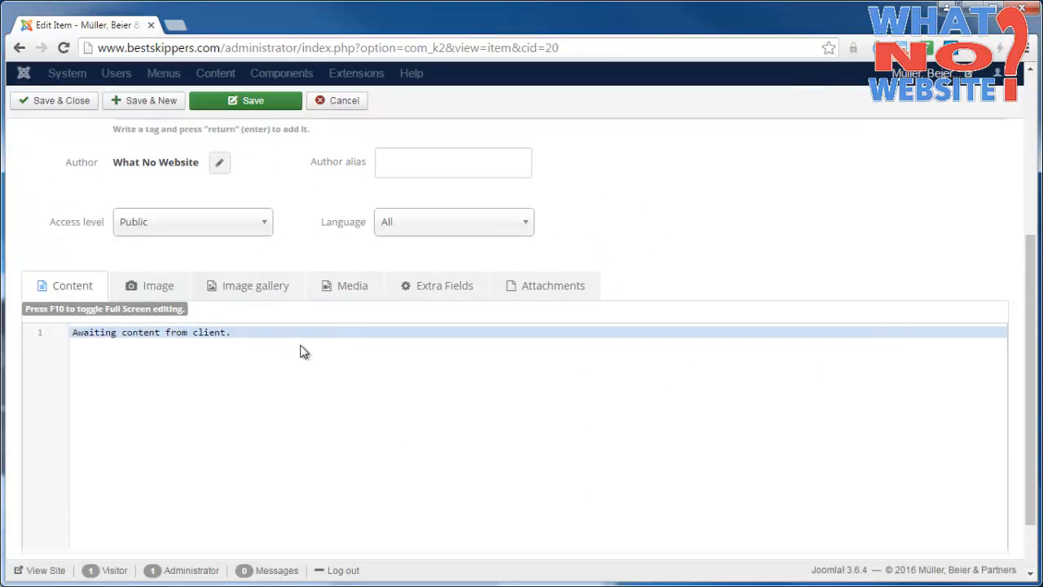
text(<p>)
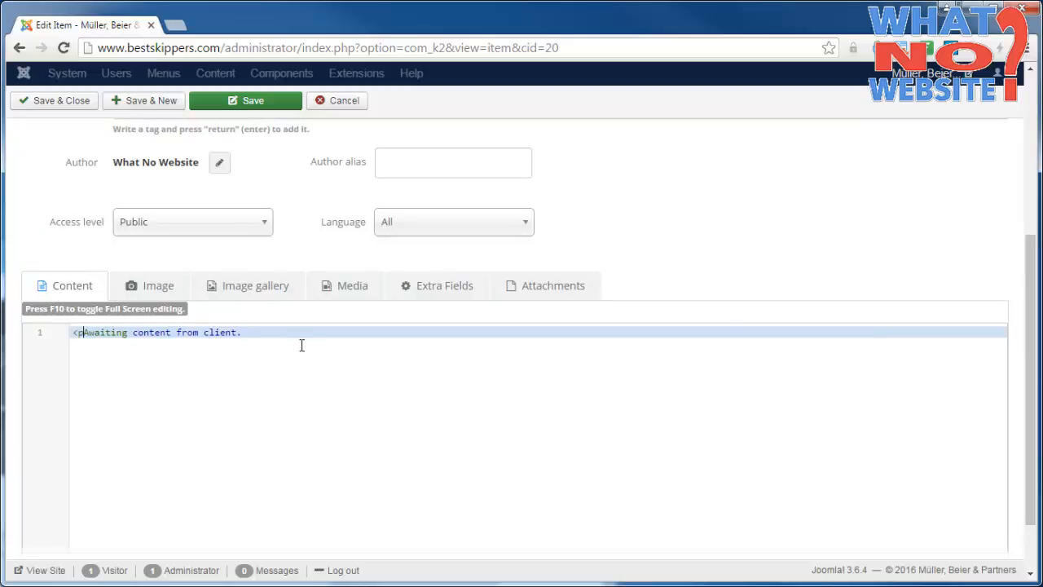
key(Return)
key(BackSpace)
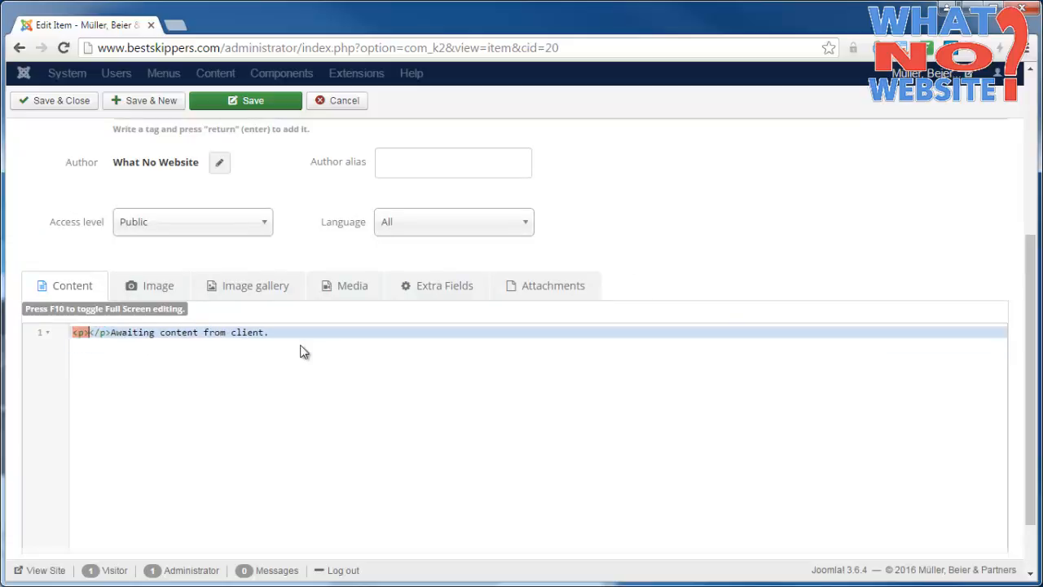
key(shift+Right)
key(shift+Right)
key(shift+Right)
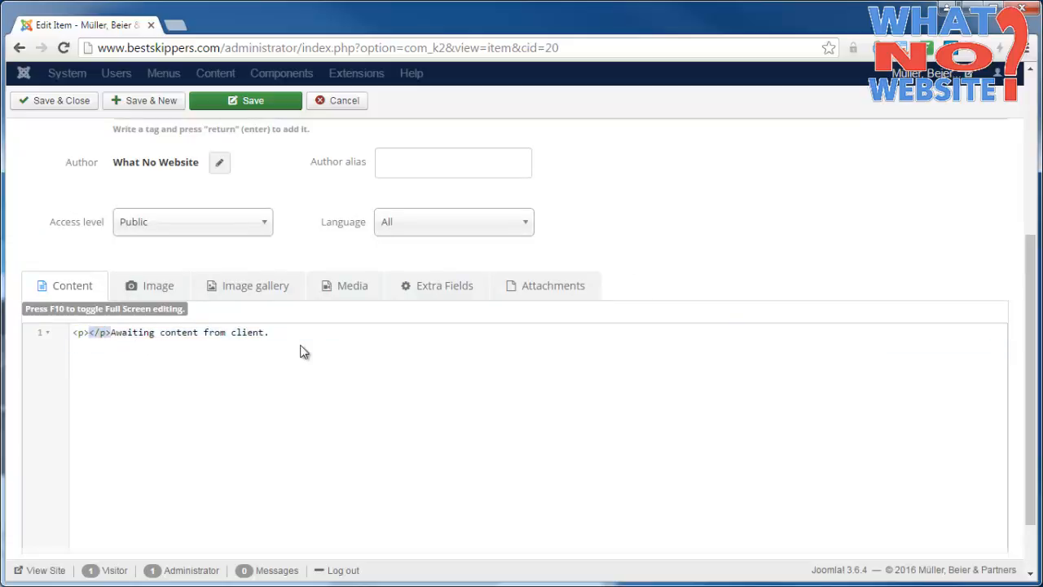
Close the placeholder sentence with a </p> tag and add two new lines below it
key(End)
text(</p>)
key(Return)
key(Return)
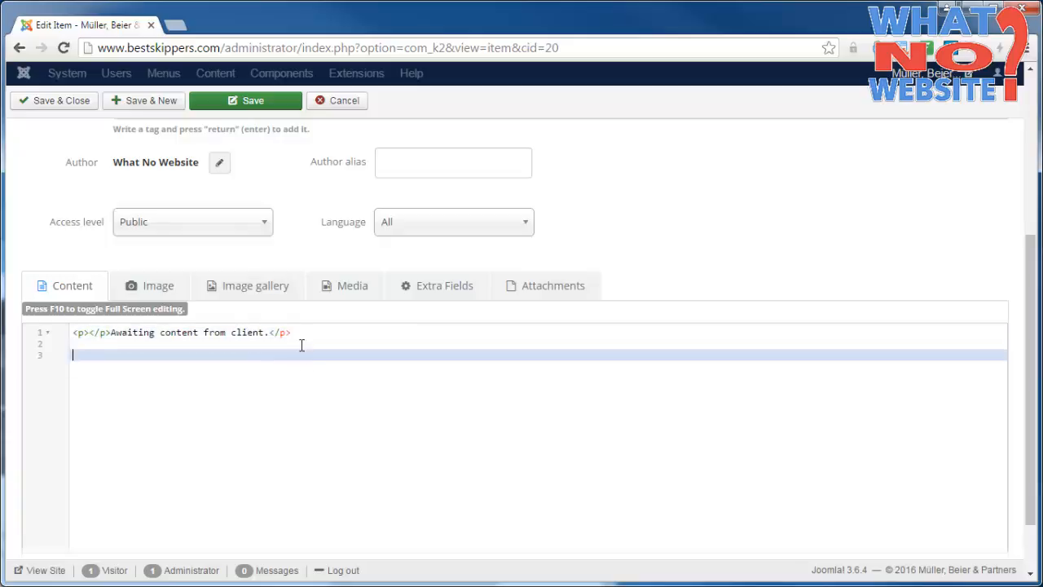
Remove the surplus </p> tag directly after the opening paragraph tag in the first line
key(Up)
key(Up)
key(Right)
key(Right)
key(Right)
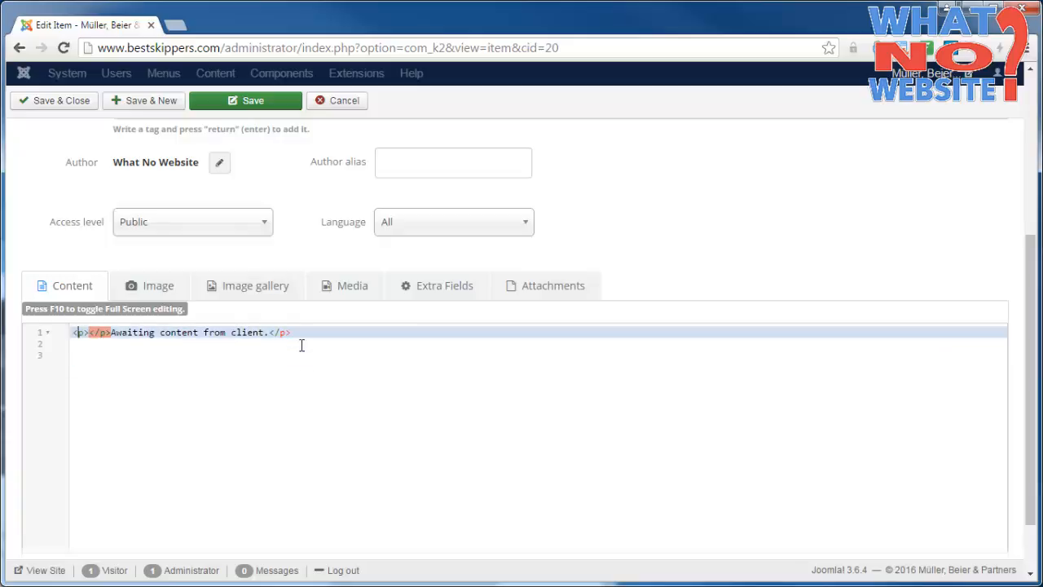
key(Delete)
key(Delete)
key(Delete)
key(Delete)
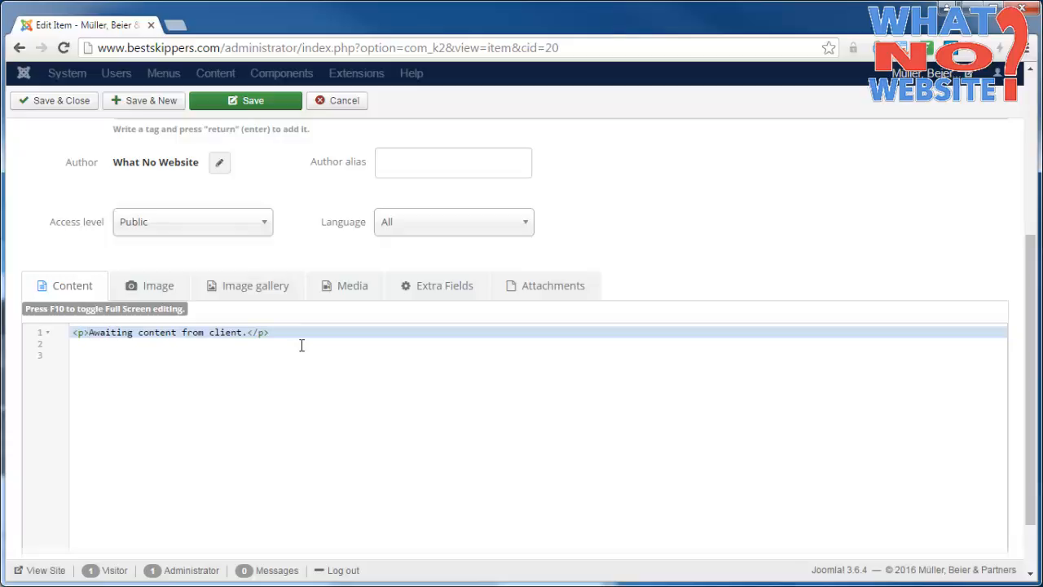
Add a second paragraph in <p> tags below, reading "And some more content here perhaps..."
key(Down)
key(Down)
text(<p>)
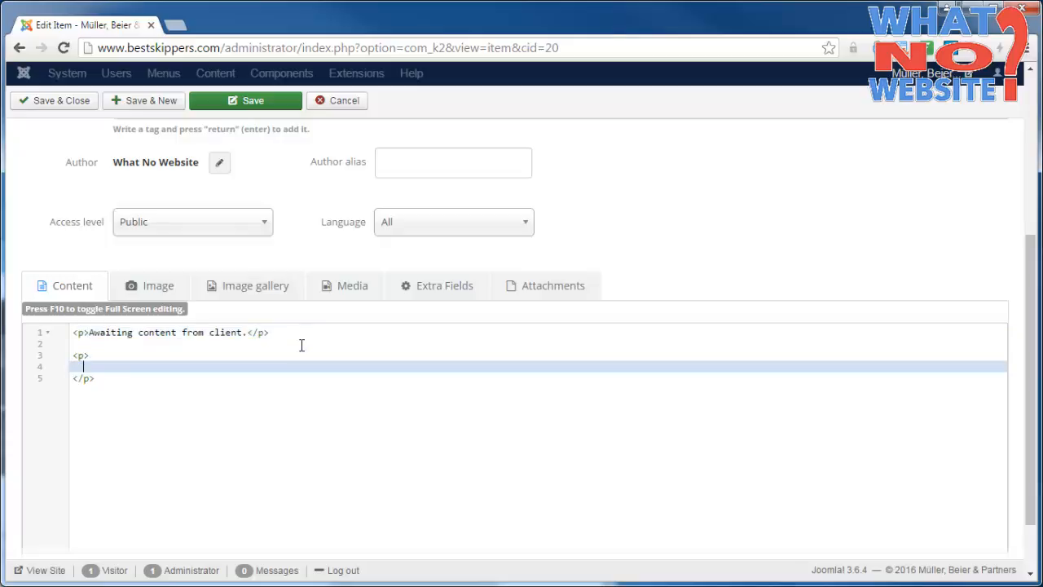
key(Delete)
key(BackSpace)
key(BackSpace)
key(BackSpace)
text(And some mor)
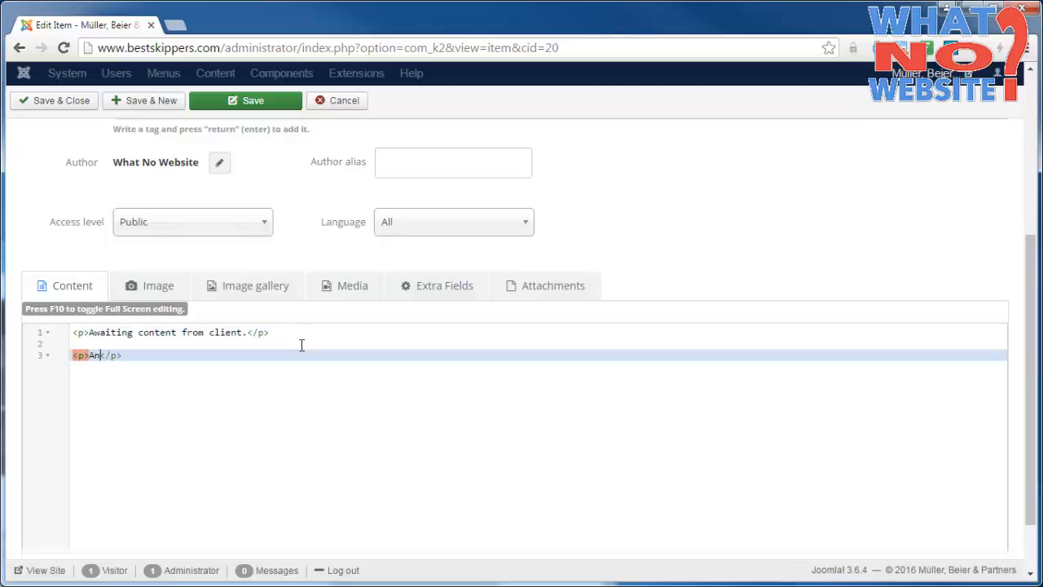
text(e content her)
text(e perha)
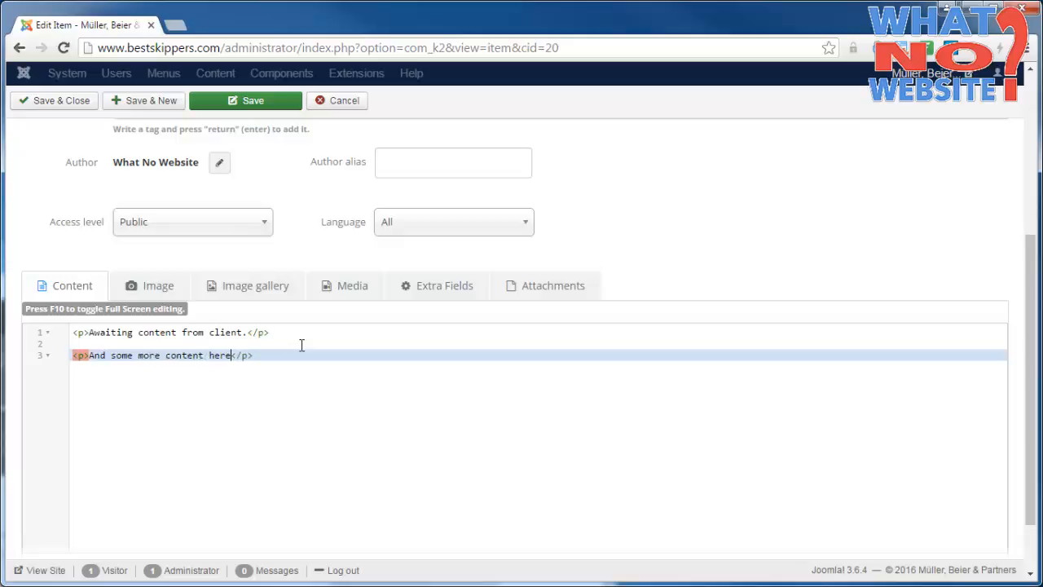
text(ps...)
Save and close the Projects item, and reload the Projects page on the live site
scroll(312, 321, up, 4)
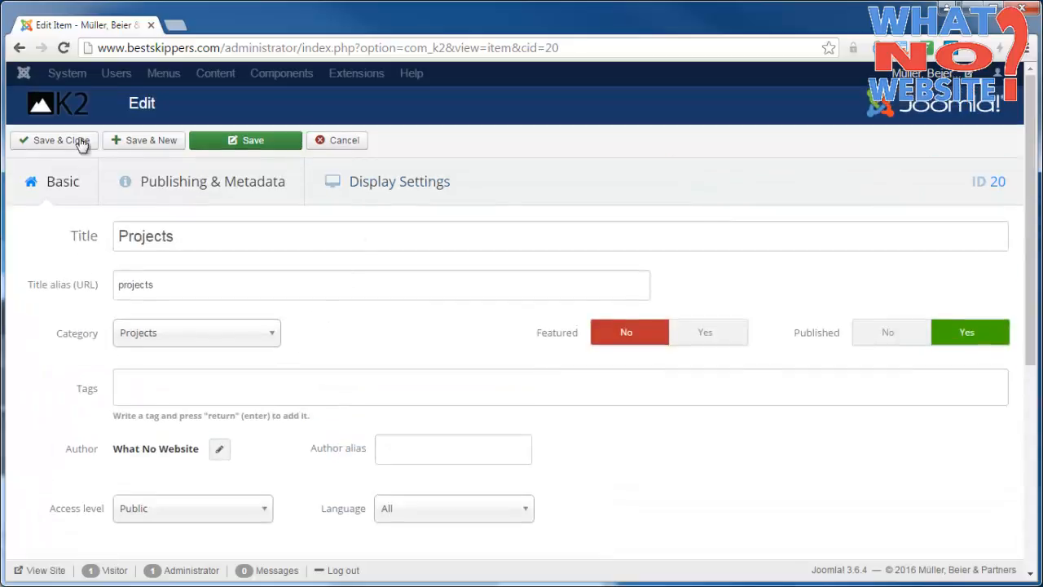
click(73, 140)
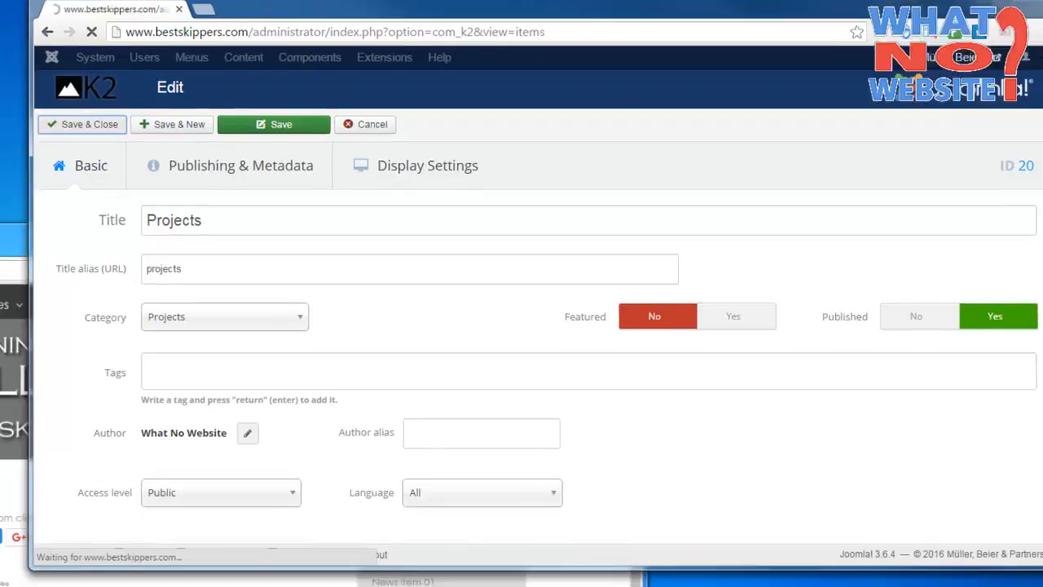
click(63, 48)
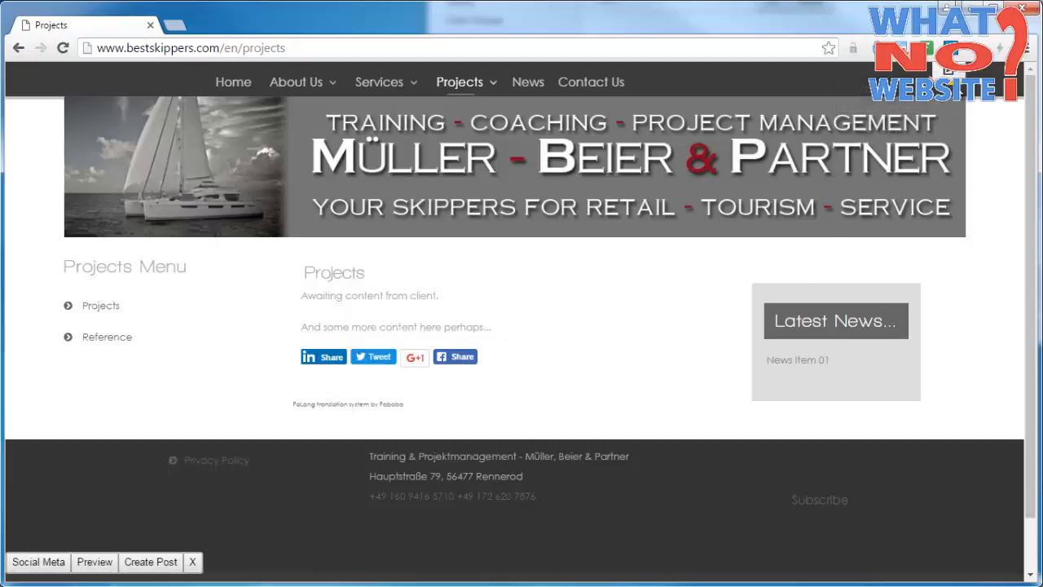
Switch the live site to German and check the Projekte page's URL, menu heading and content
click(958, 84)
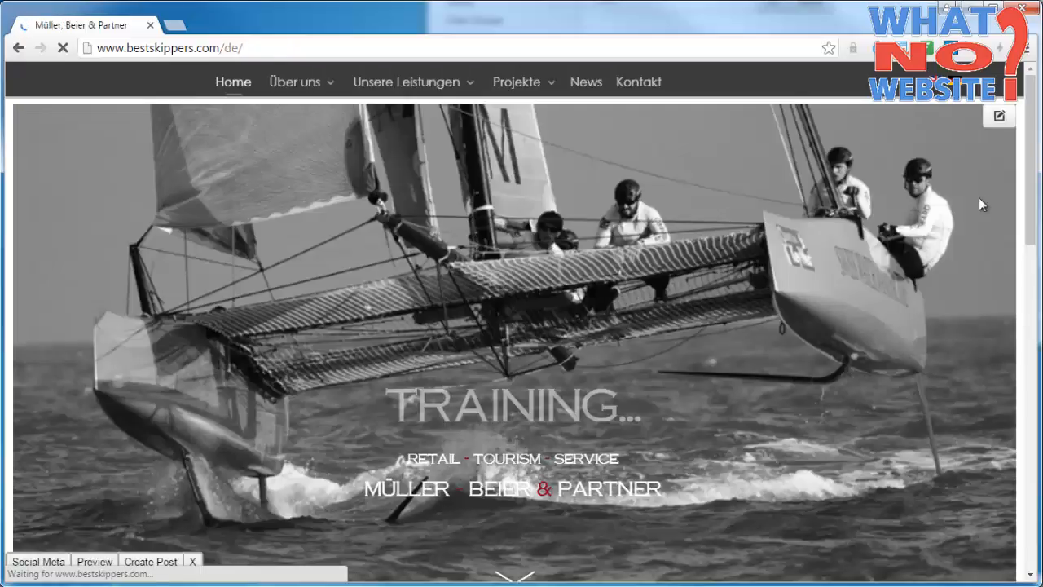
click(526, 84)
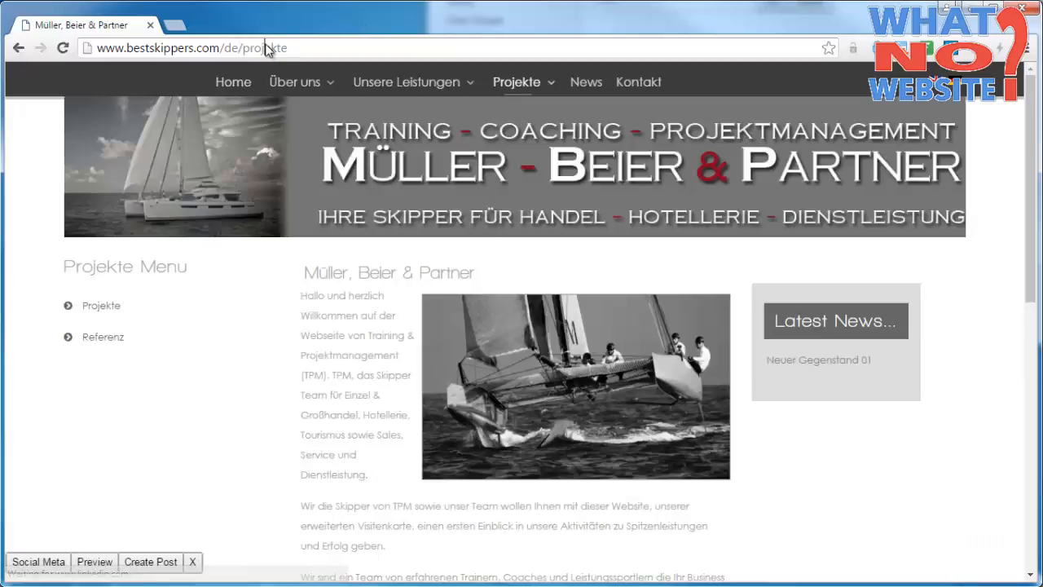
double_click(265, 49)
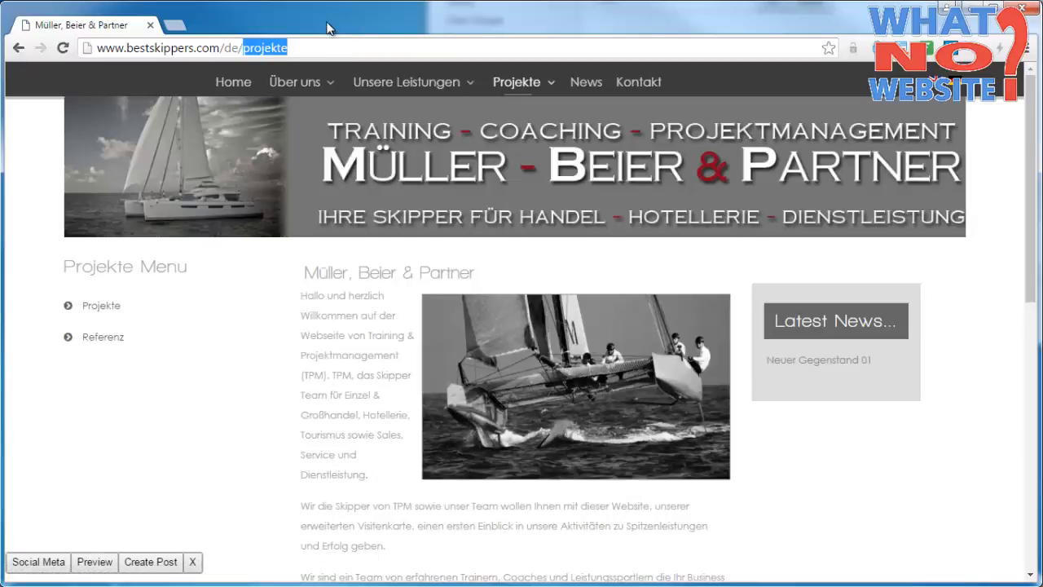
double_click(98, 267)
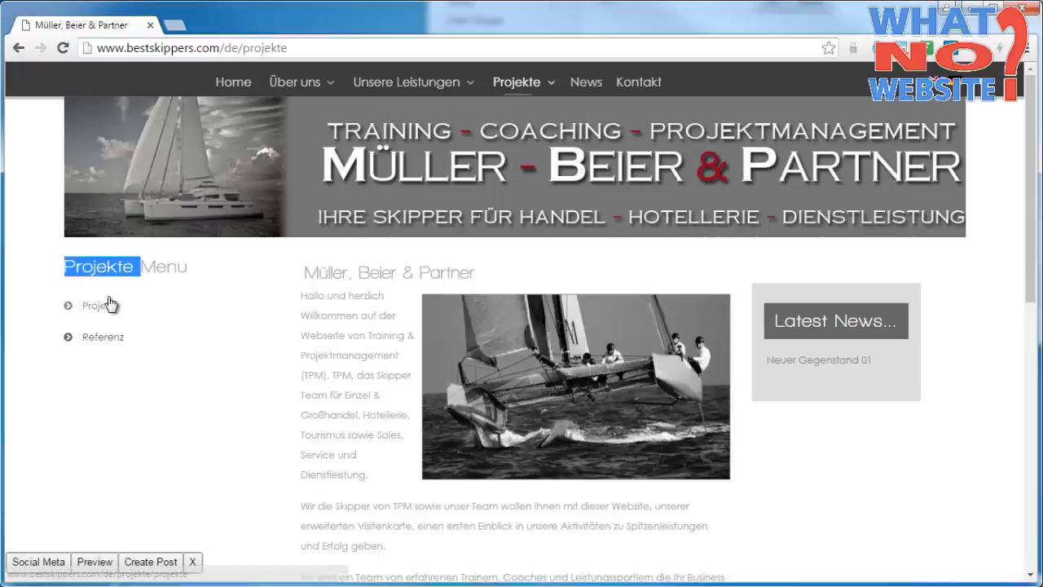
click(347, 312)
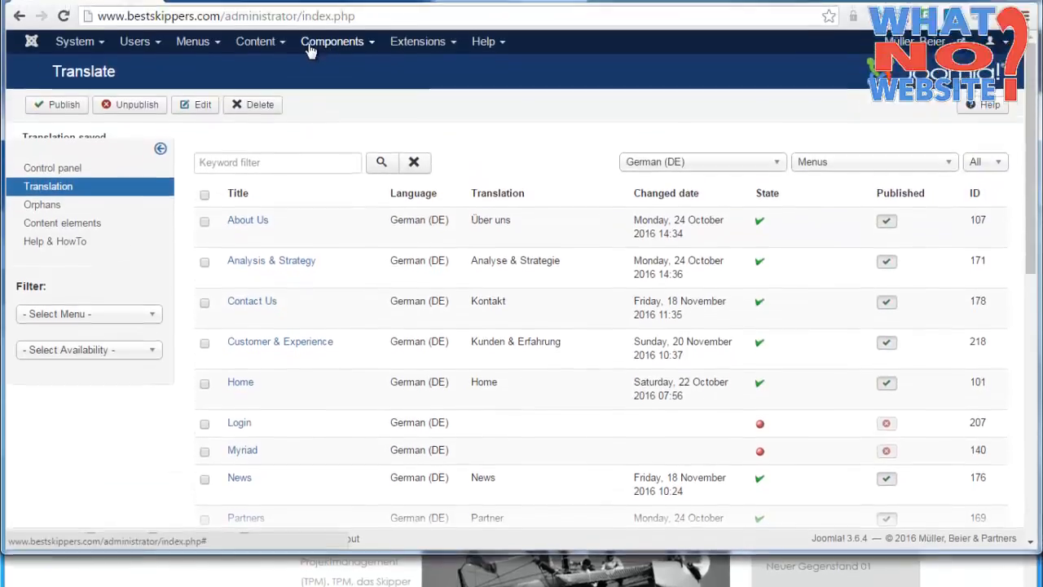
Open the FaLang translation list in the Joomla administrator for German (DE) and the K2 Items content element
click(311, 75)
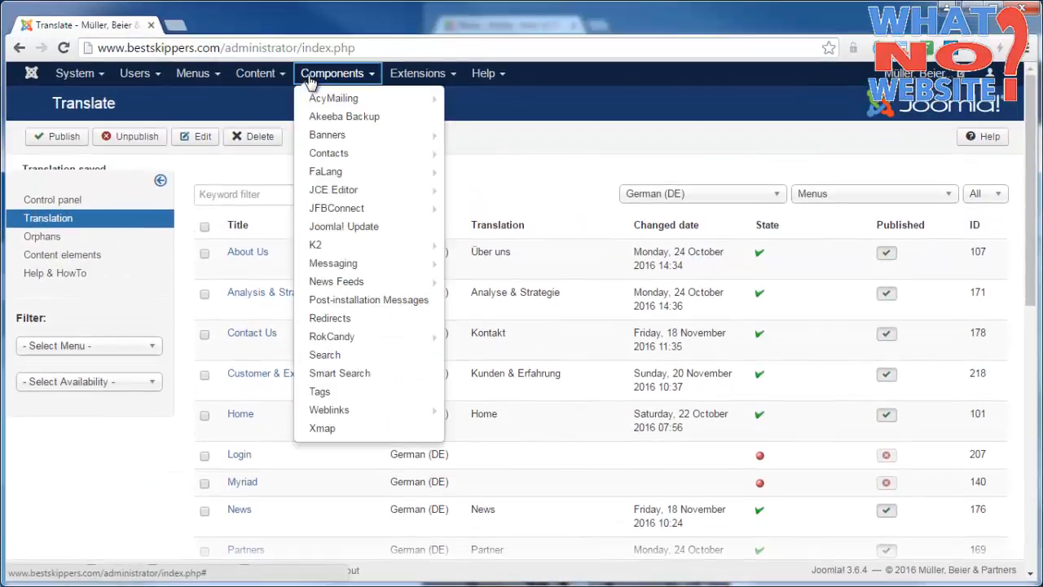
click(342, 173)
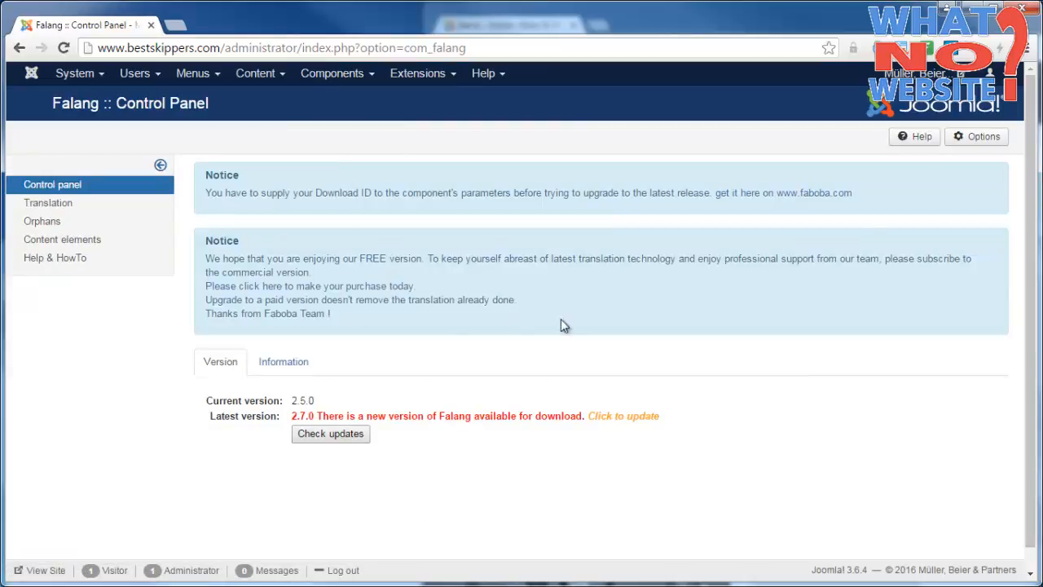
click(57, 206)
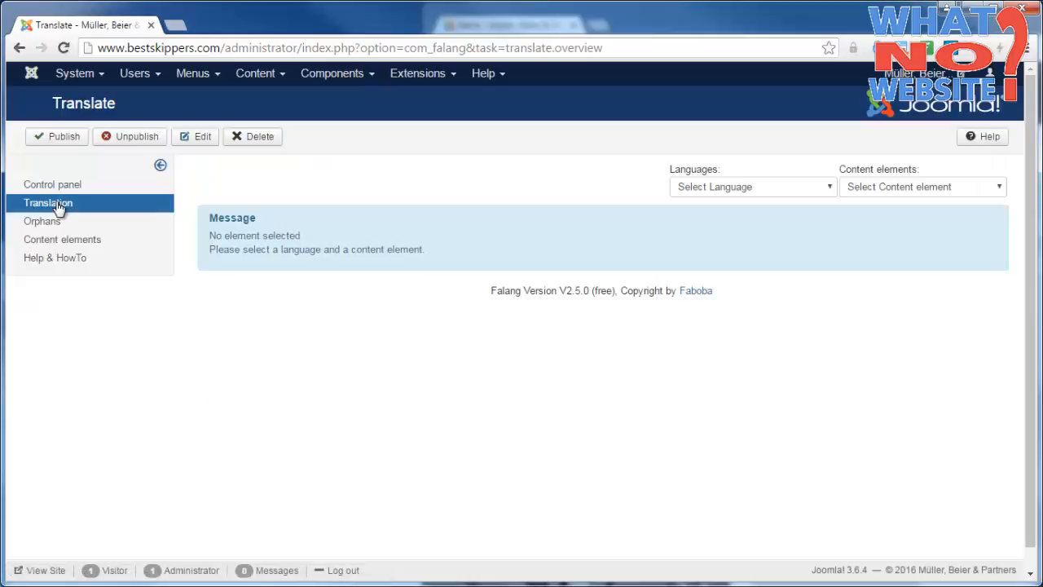
click(768, 189)
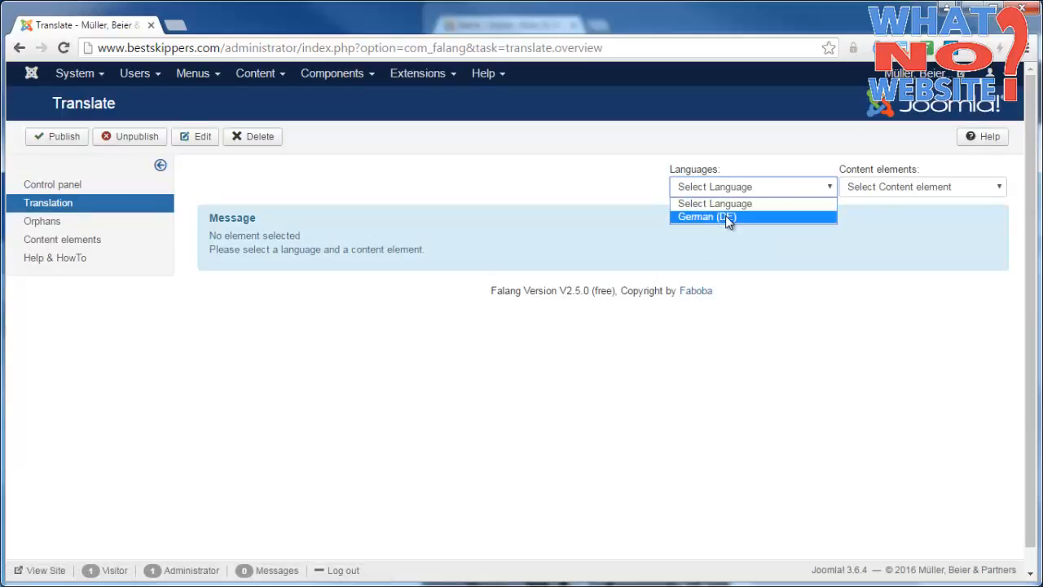
click(727, 217)
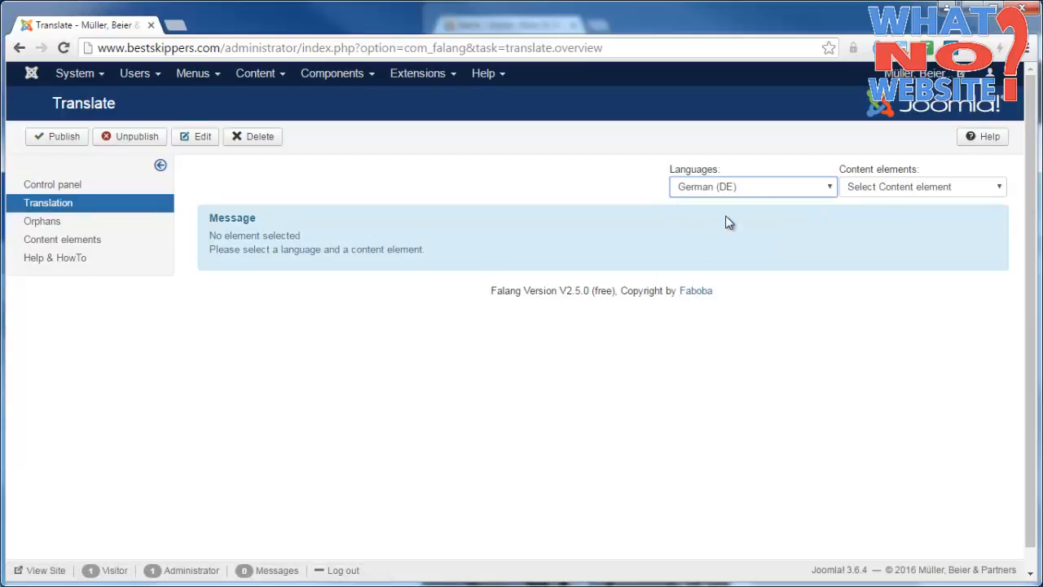
click(919, 193)
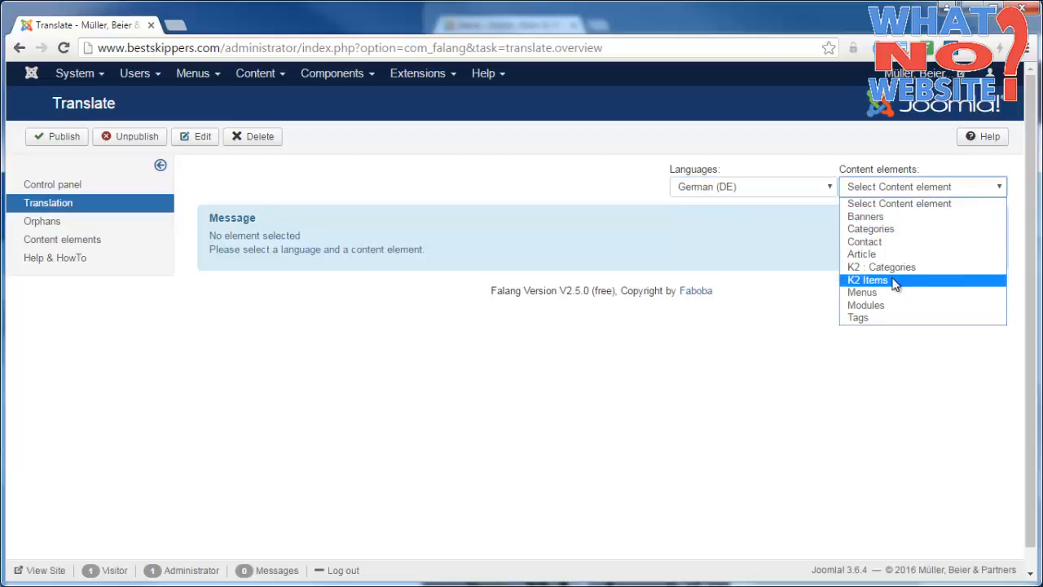
click(867, 279)
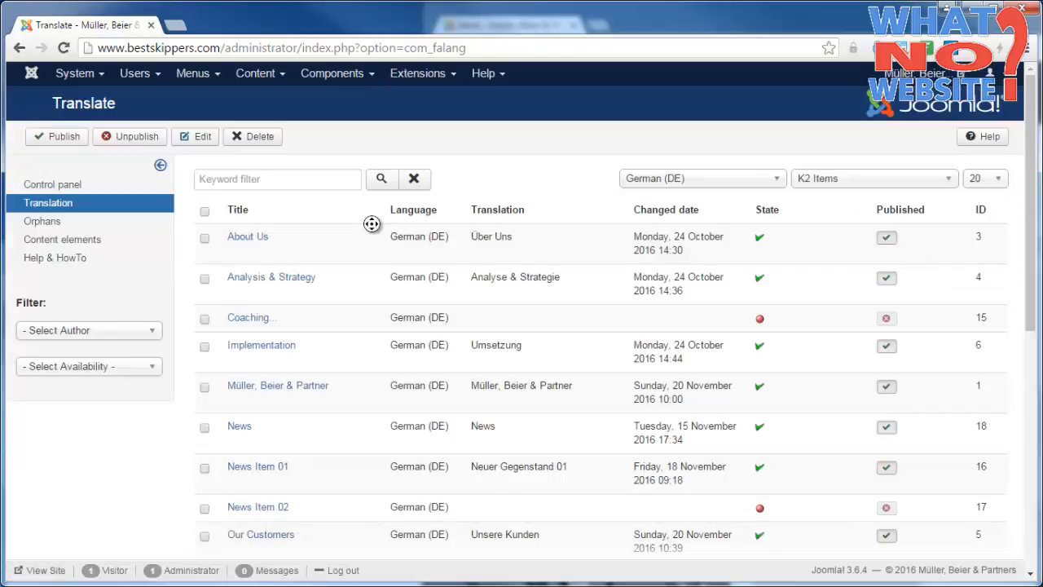
Open the German translation form of the K2 item Projects at its title field
scroll(365, 259, down, 1)
scroll(366, 260, down, 3)
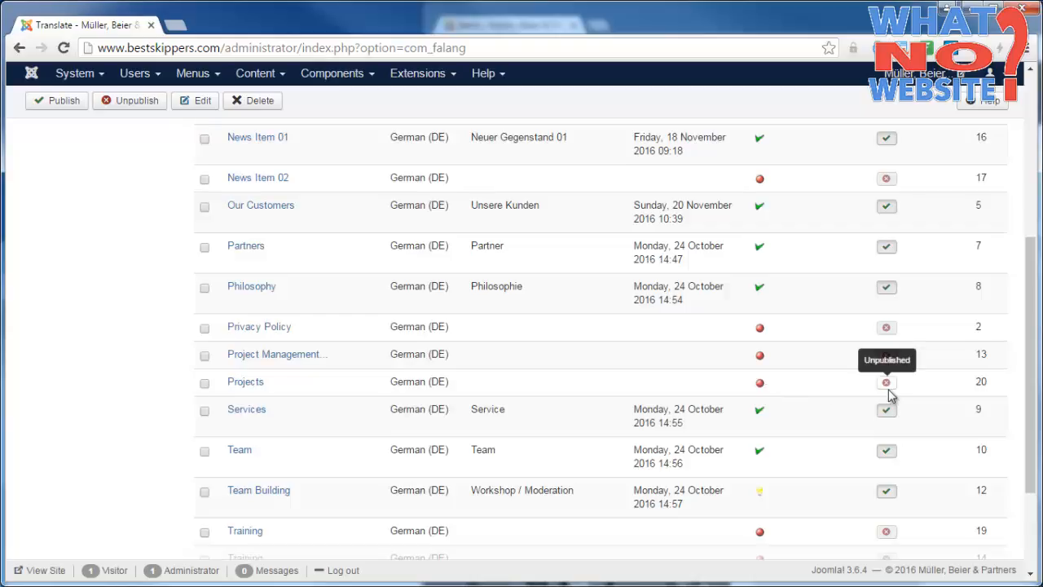
click(257, 385)
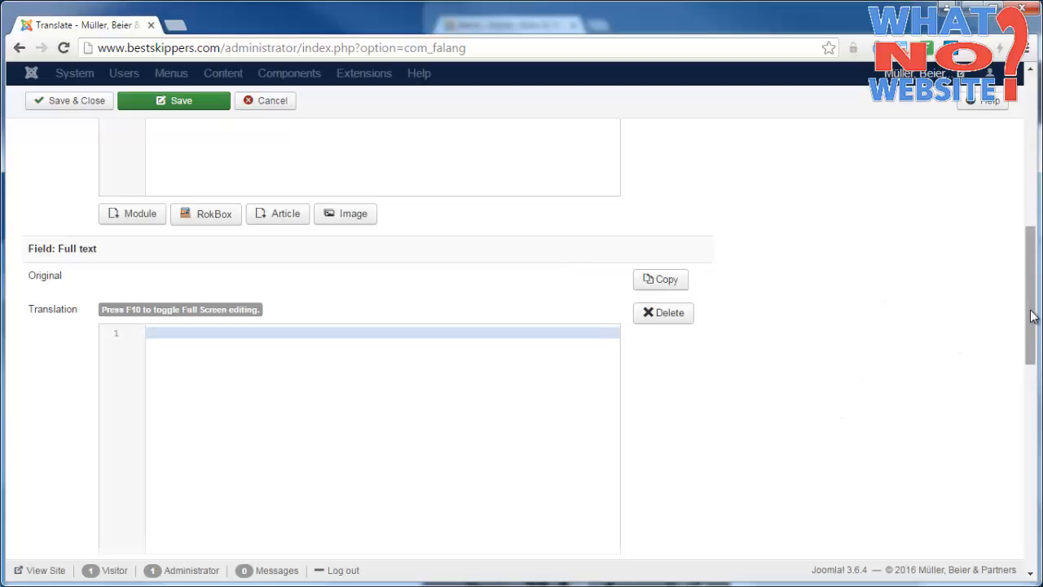
drag(1033, 322, 1007, 124)
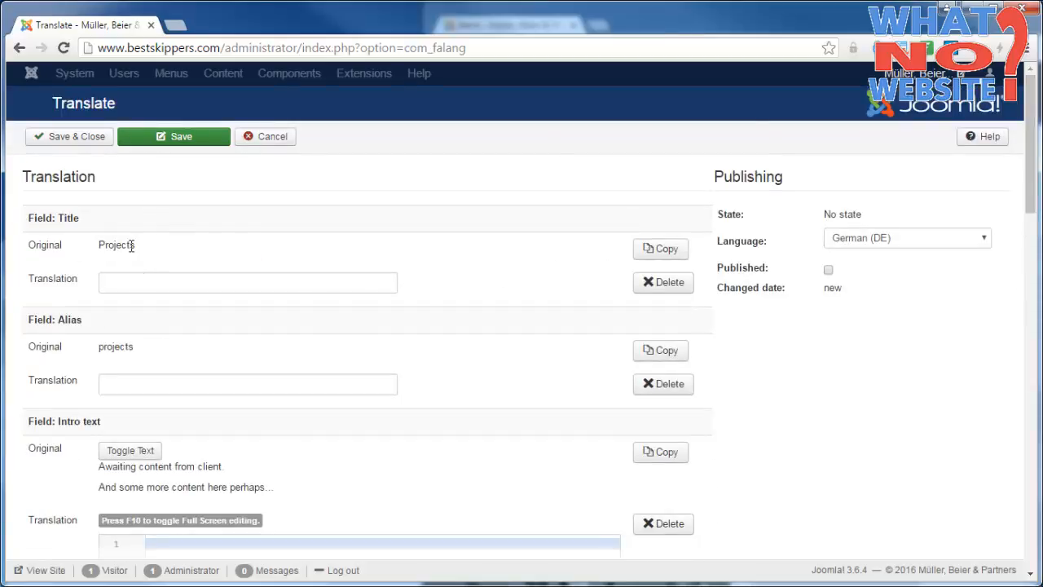
Enter "Projekte" as the German title translation
click(139, 283)
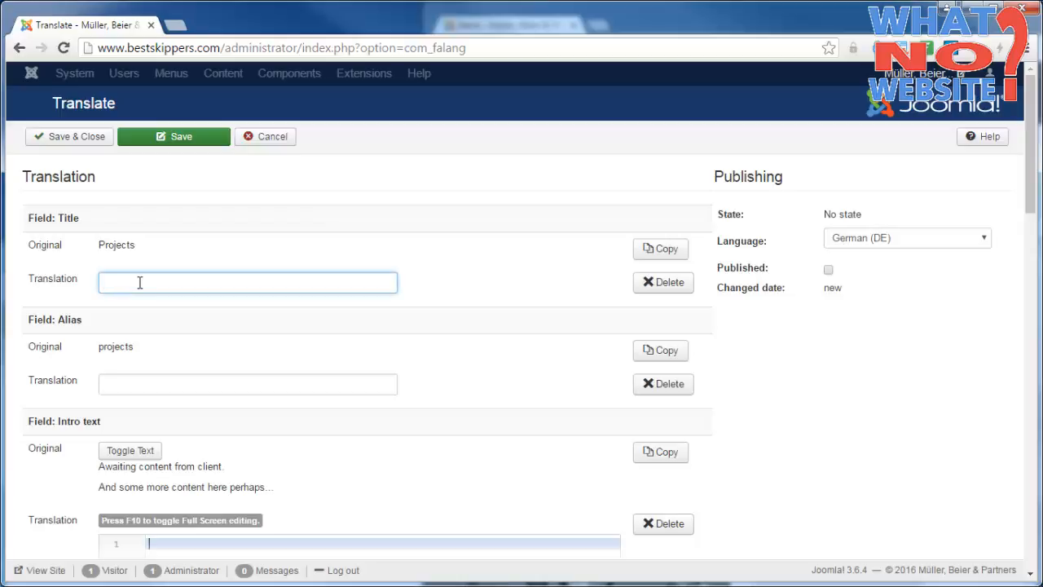
text(Project)
key(BackSpace)
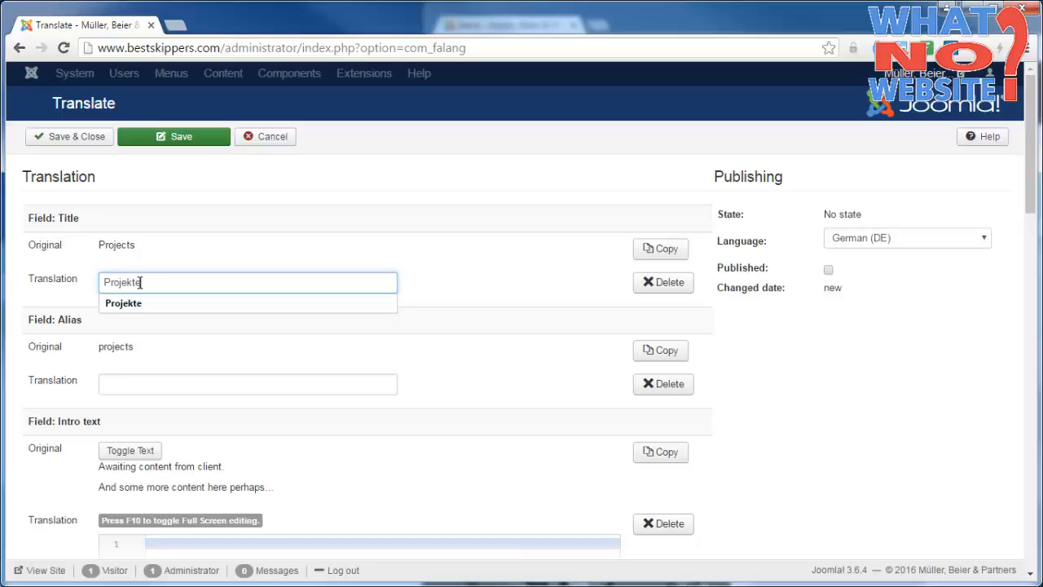
Enter "projekte" as the German alias translation
mouse_move(142, 282)
mouse_down()
mouse_move(115, 282)
mouse_move(151, 281)
mouse_up()
click(109, 282)
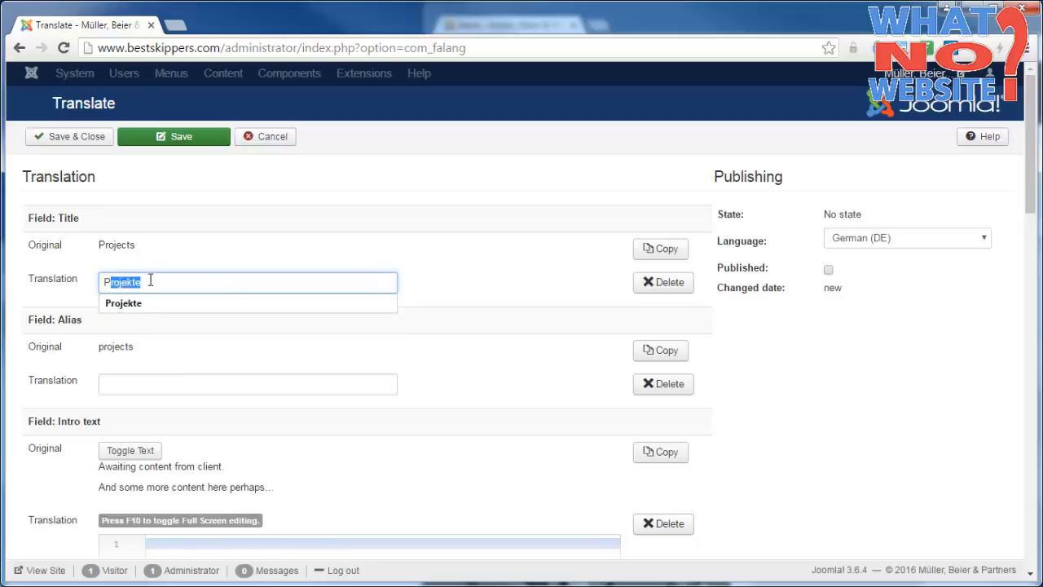
right_click(135, 281)
click(190, 312)
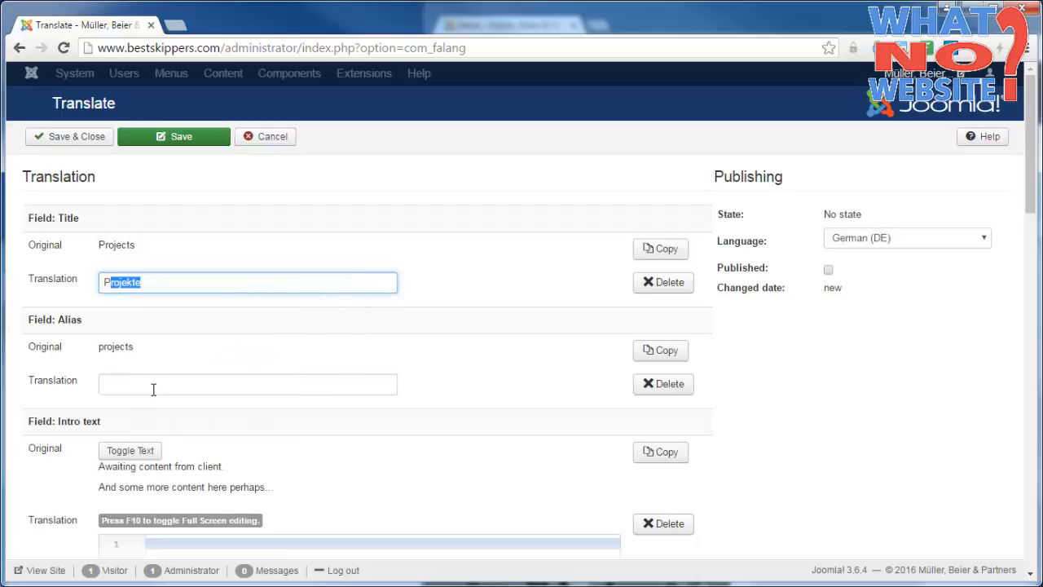
click(153, 390)
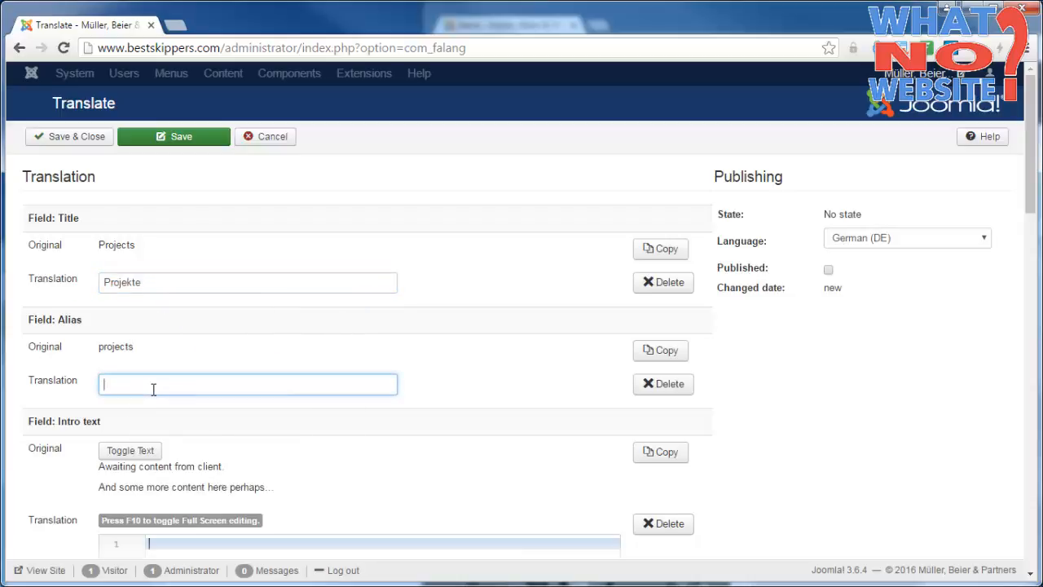
text(projekte)
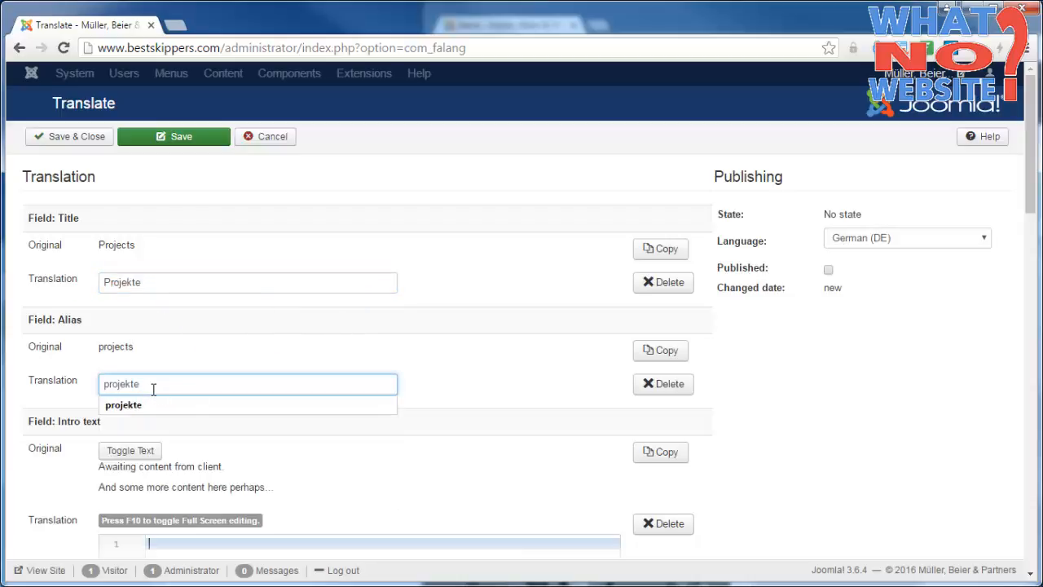
click(154, 405)
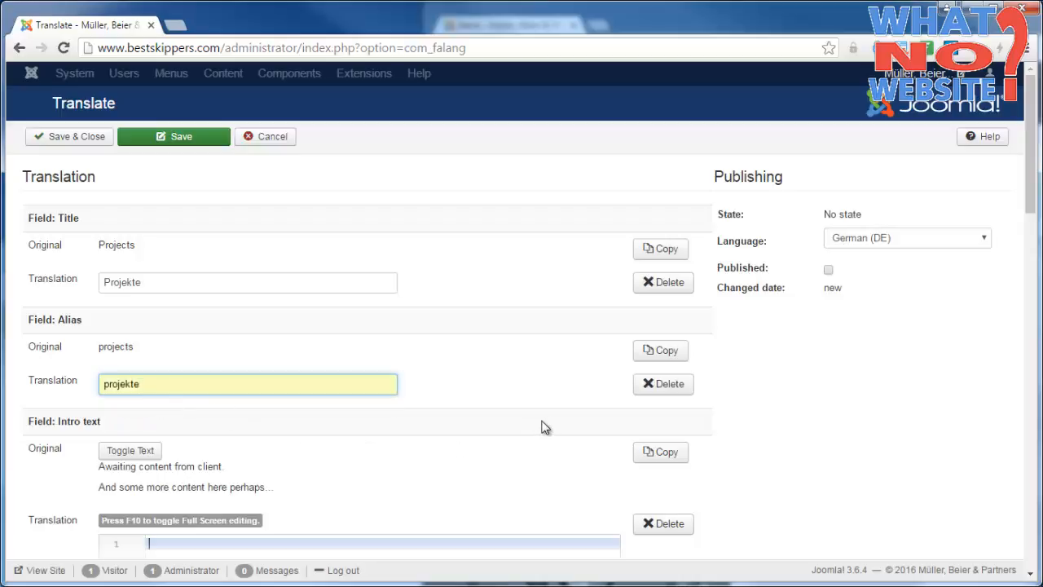
key(Tab)
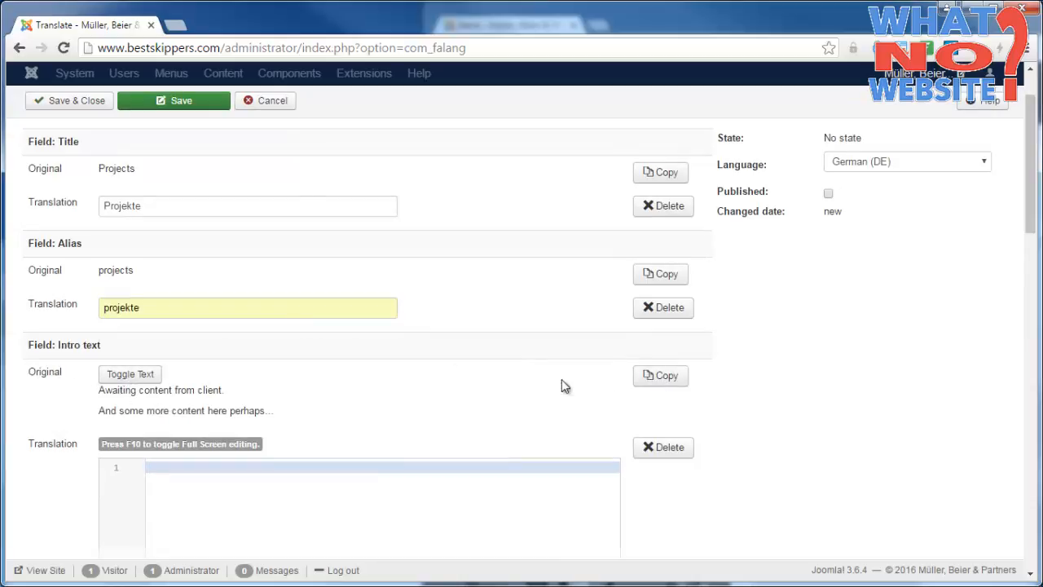
Copy the original intro text into its German translation and remove the blank lines and indent before the first paragraph
click(656, 376)
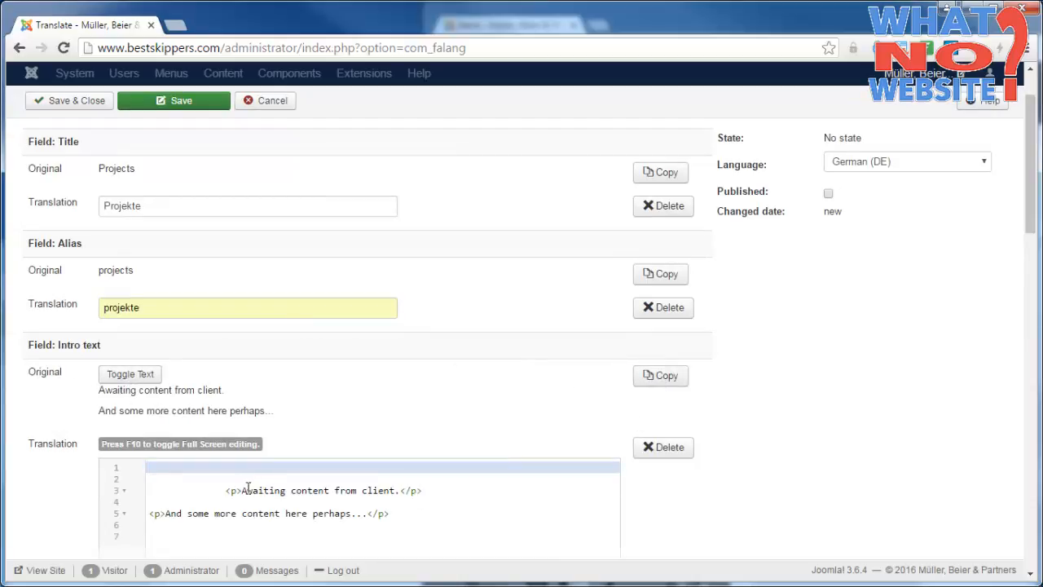
drag(226, 492, 35, 443)
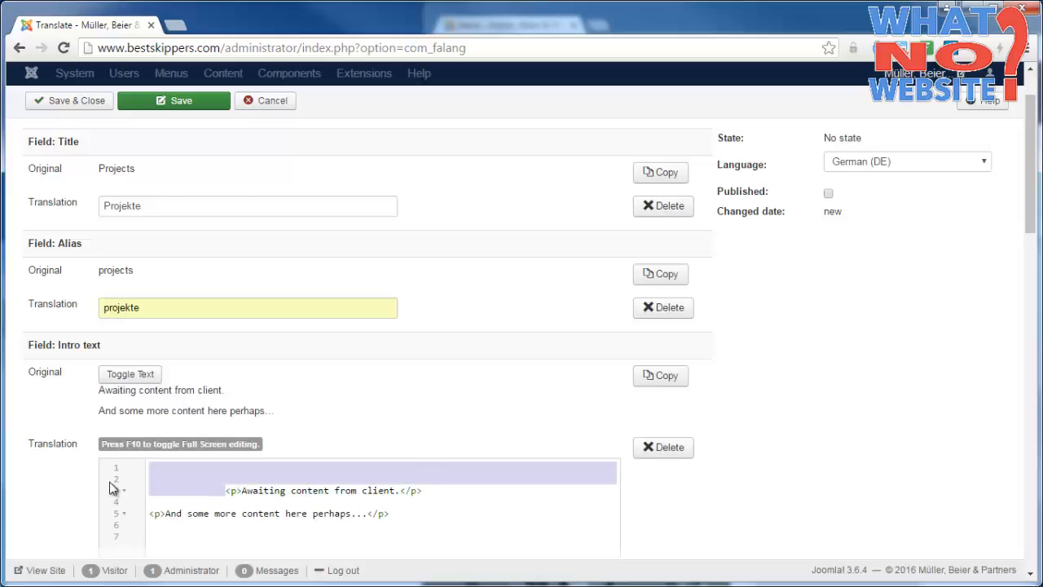
key(BackSpace)
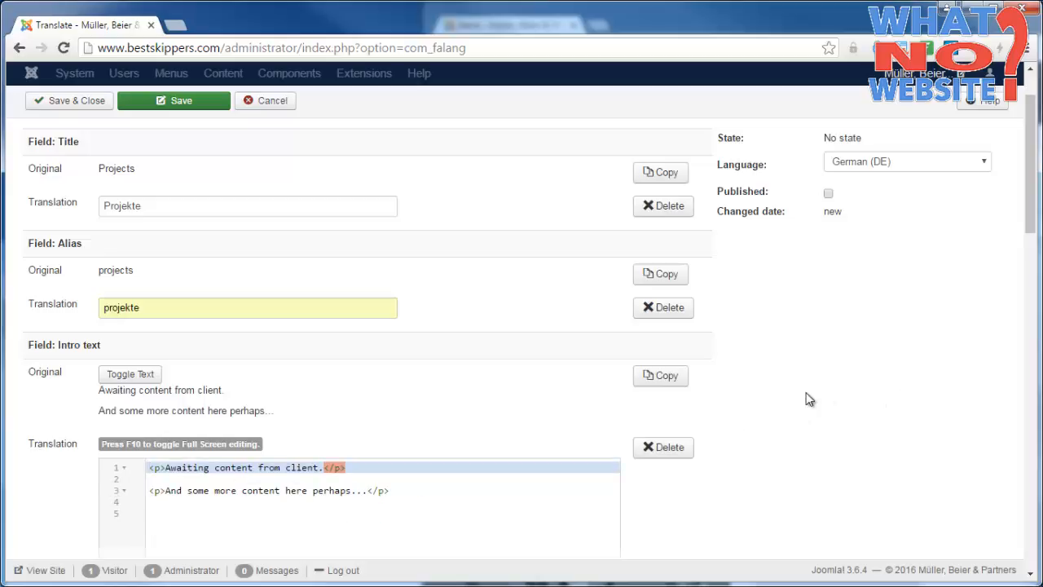
Replace "Awaiting content from client." with "Unser Projektmanagement gibt Ihnen die Möglichkeit Ihre Situation/Projekte zu organisieren" in the intro text translation
scroll(356, 418, down, 1)
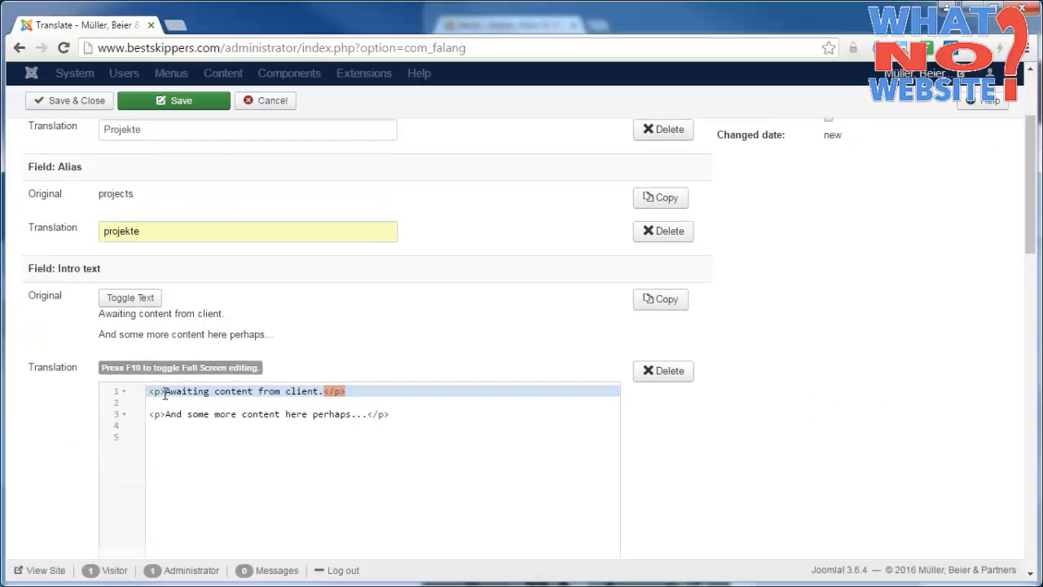
drag(164, 392, 324, 393)
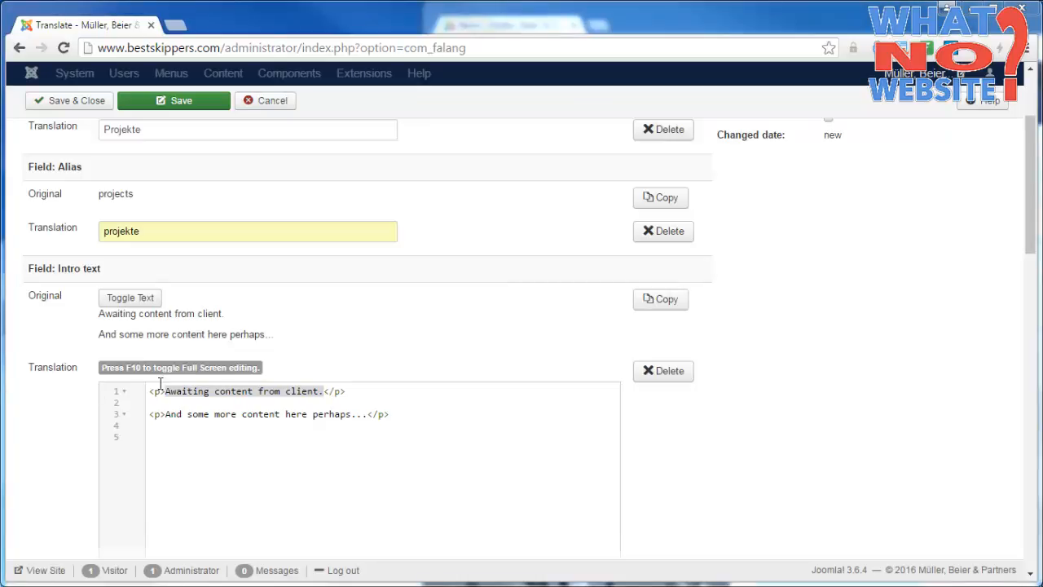
right_click(213, 391)
click(263, 435)
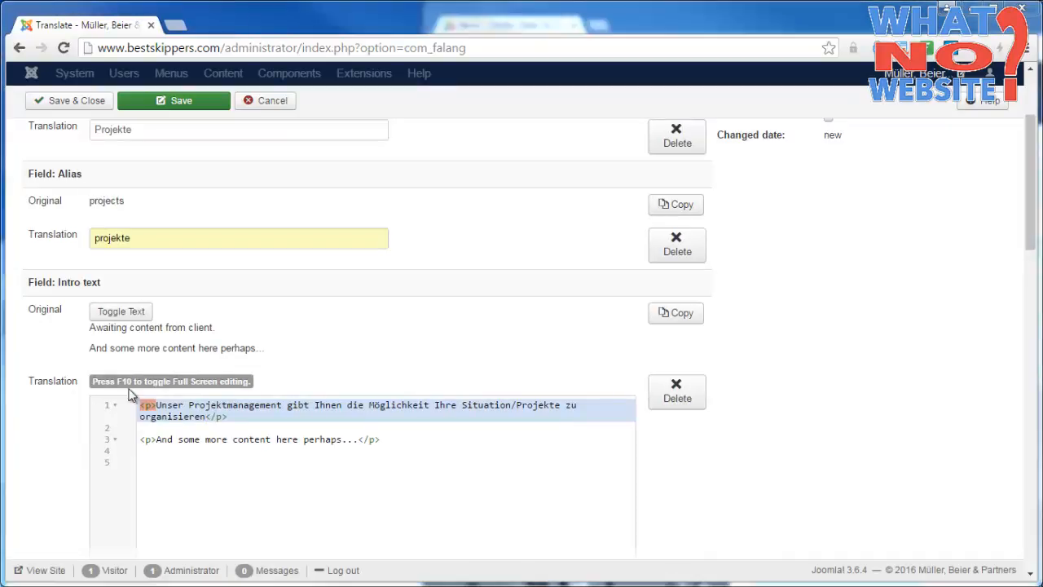
Replace the second intro paragraph's text with the German sentence starting "Vom Mysterie Check" and end the first paragraph with a full stop
drag(155, 441, 360, 440)
key(ctrl+v)
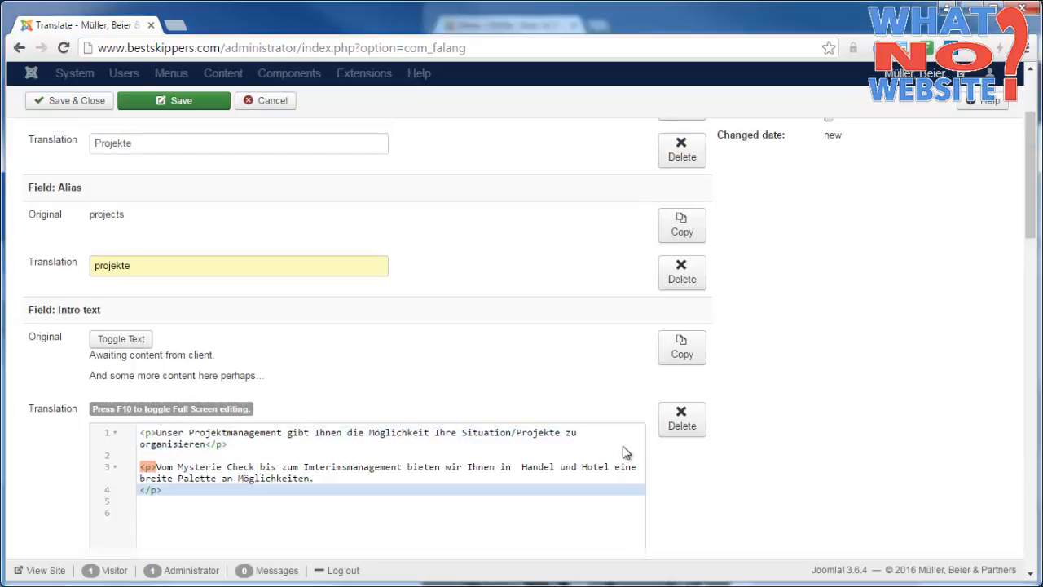
key(BackSpace)
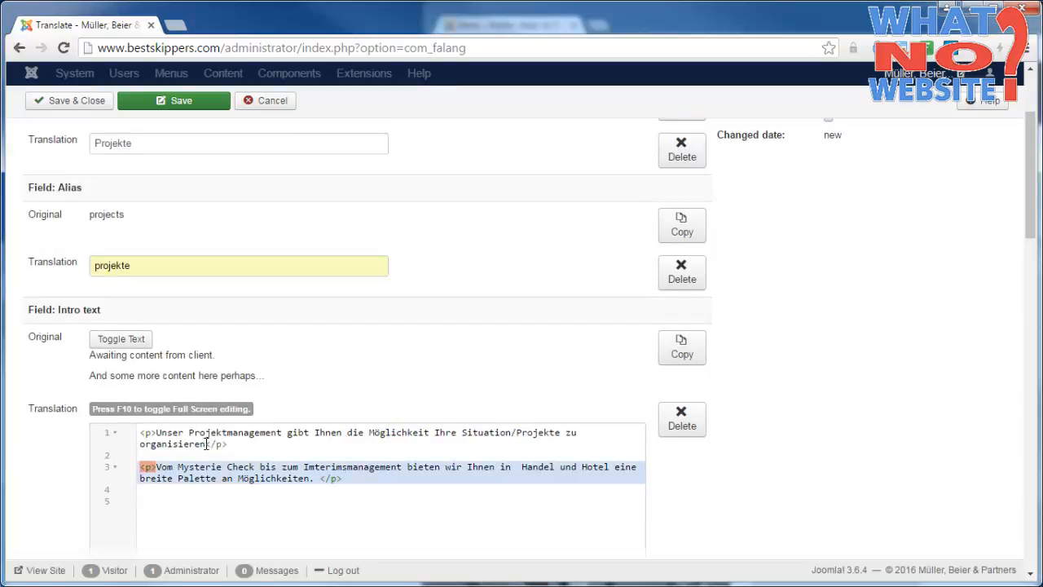
click(207, 444)
text(.)
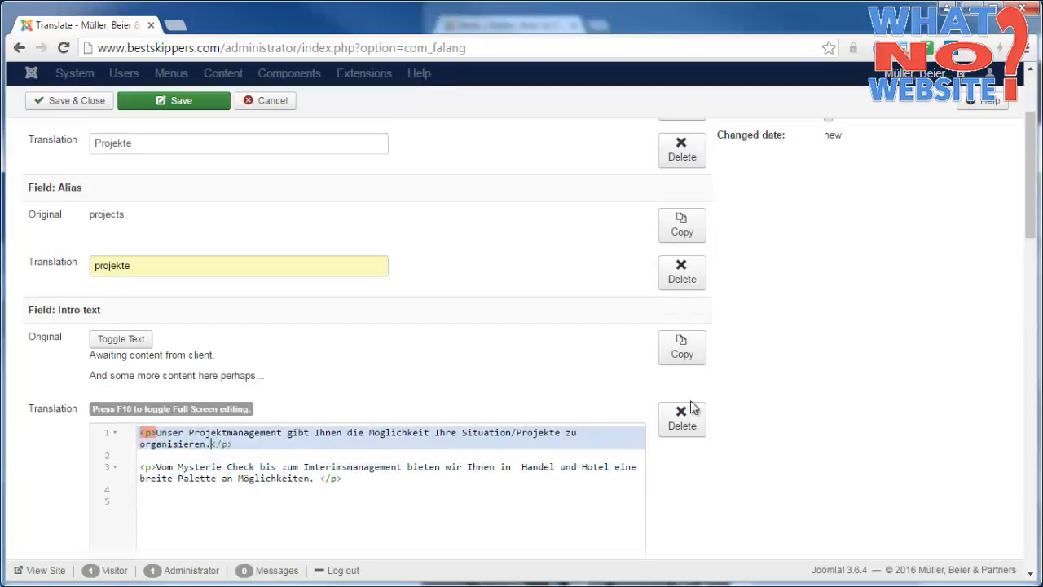
Mark the German translation of the K2 item as published, then save and close it
scroll(830, 381, up, 2)
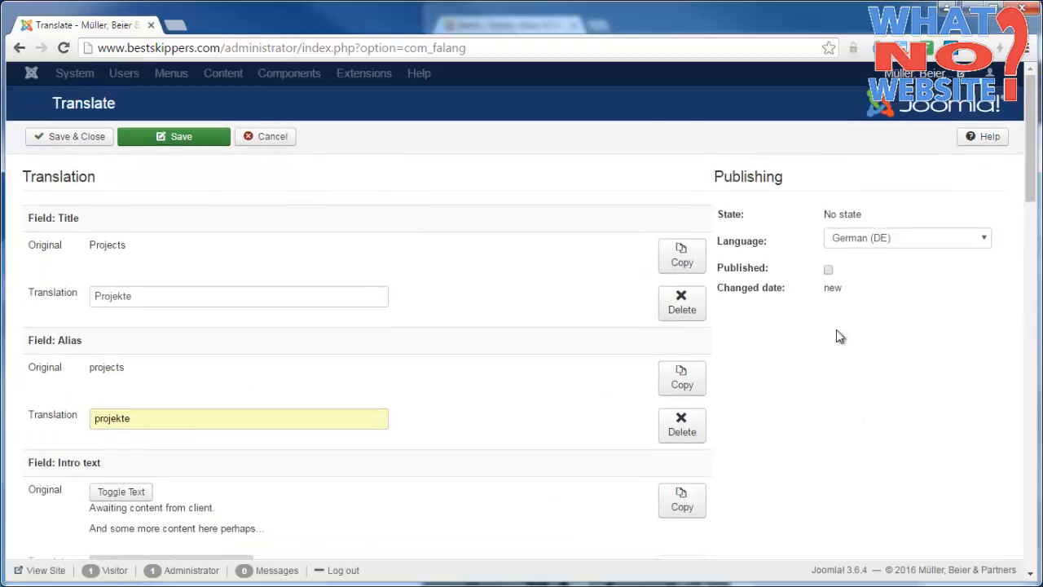
click(829, 271)
drag(1030, 161, 1031, 546)
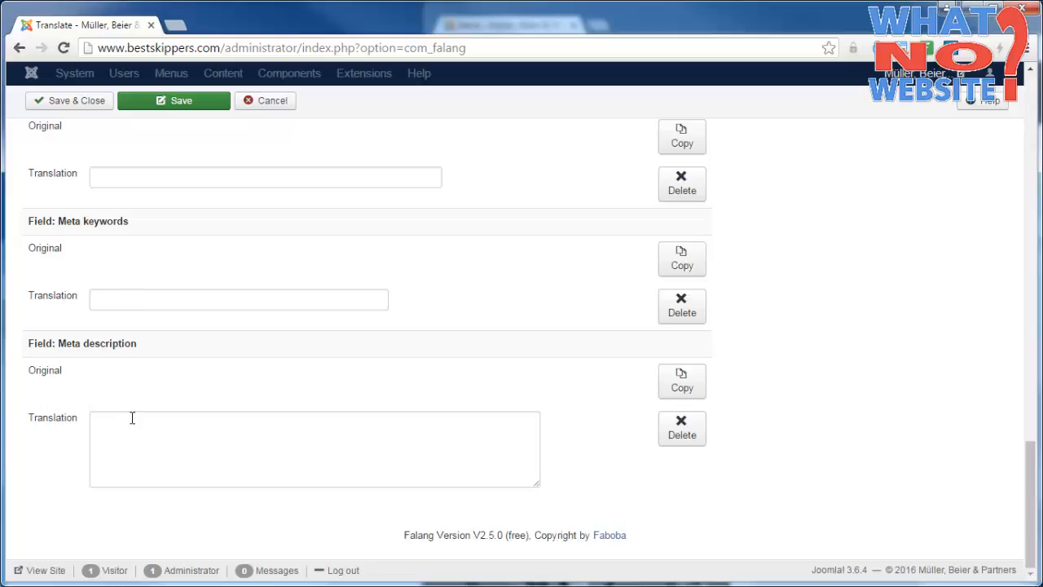
click(89, 111)
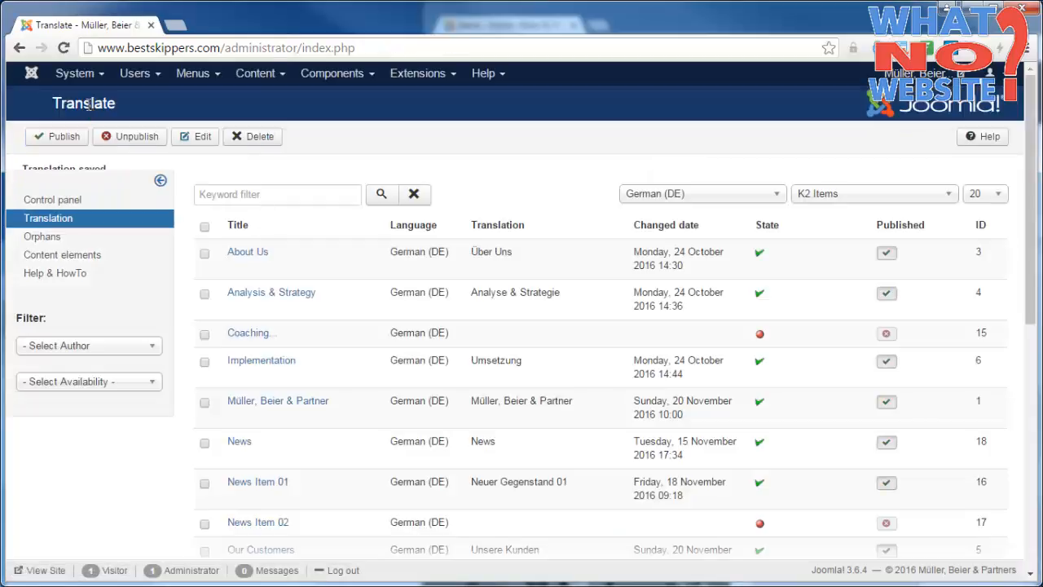
Check the Projects entry in the K2 Items translation list and reload the live German Projekte page
scroll(351, 337, down, 5)
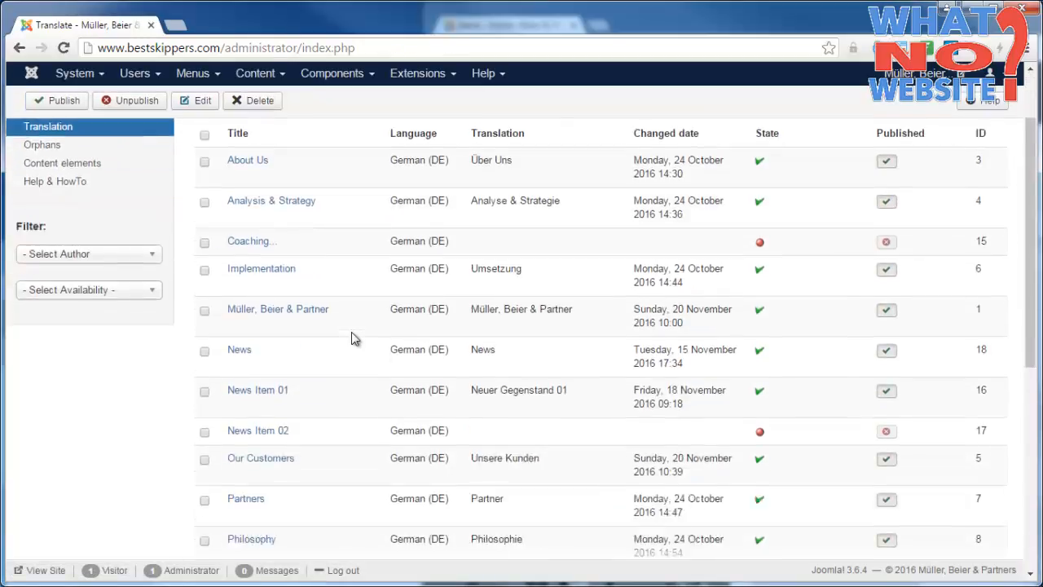
scroll(351, 332, down, 3)
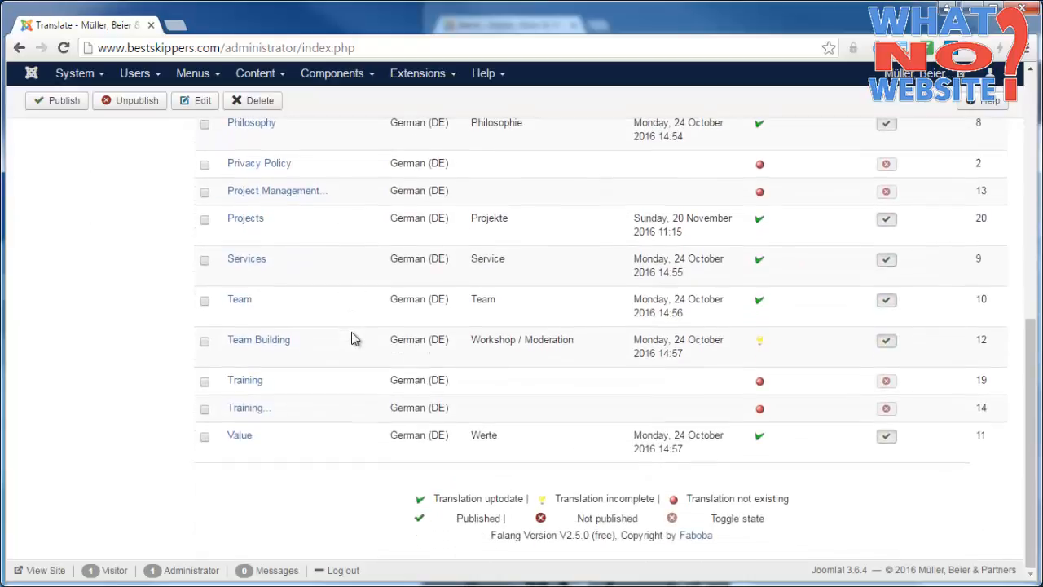
scroll(351, 333, up, 3)
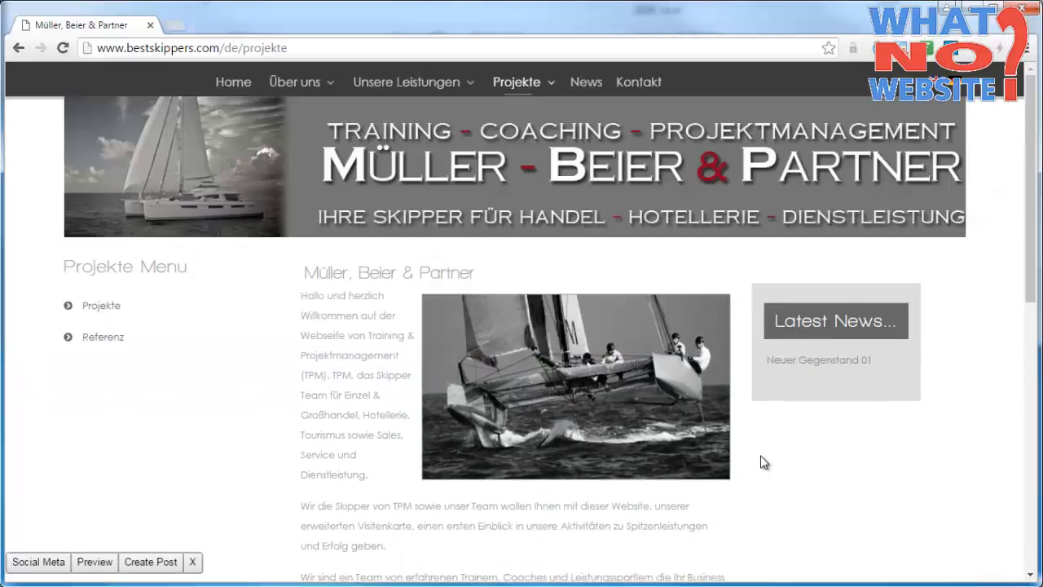
key(F5)
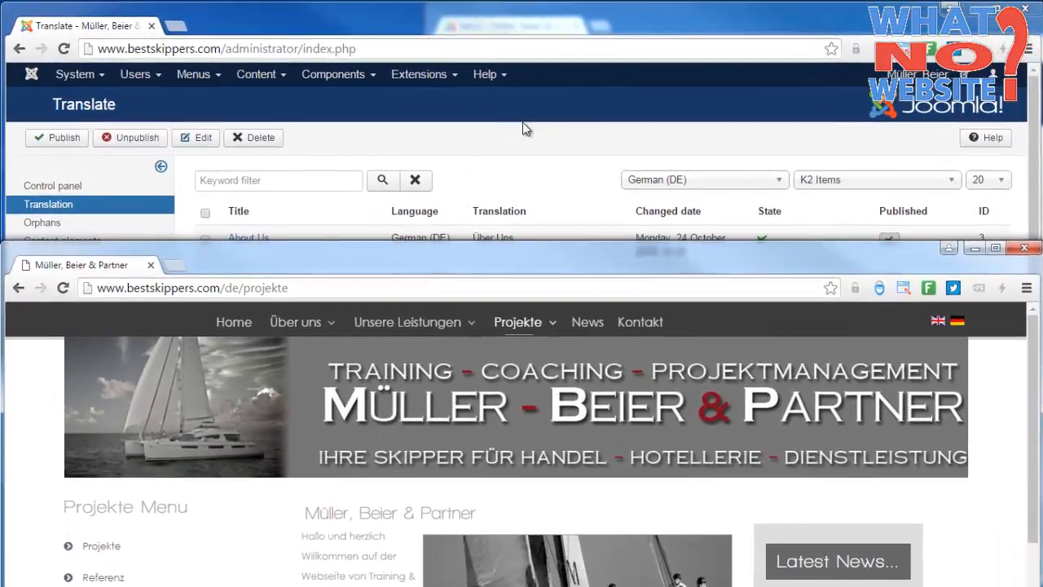
Return to the FaLang translation list and recheck the state and published status of the K2 item Projects
click(526, 129)
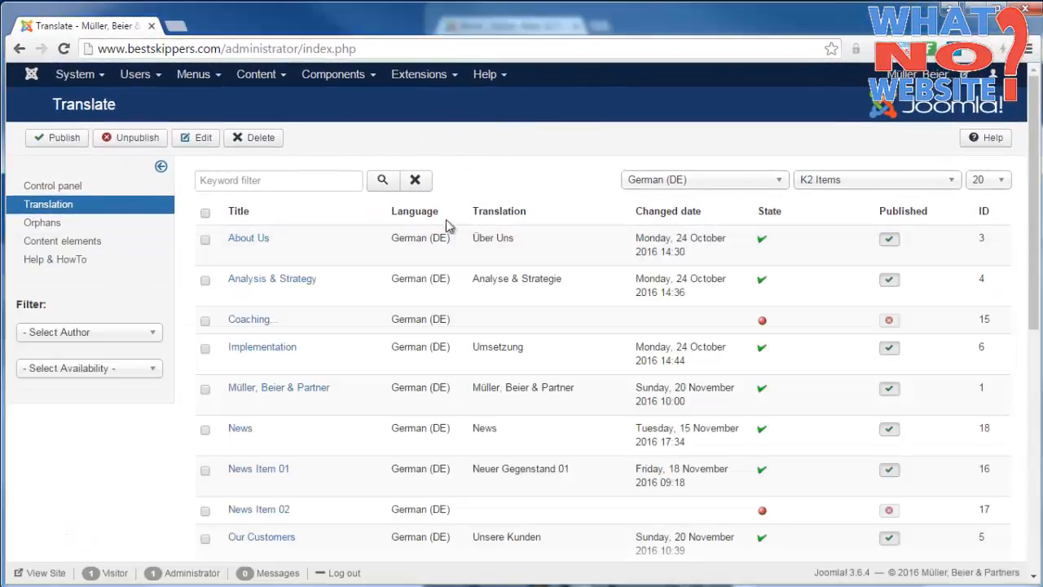
scroll(370, 281, down, 1)
scroll(371, 281, down, 2)
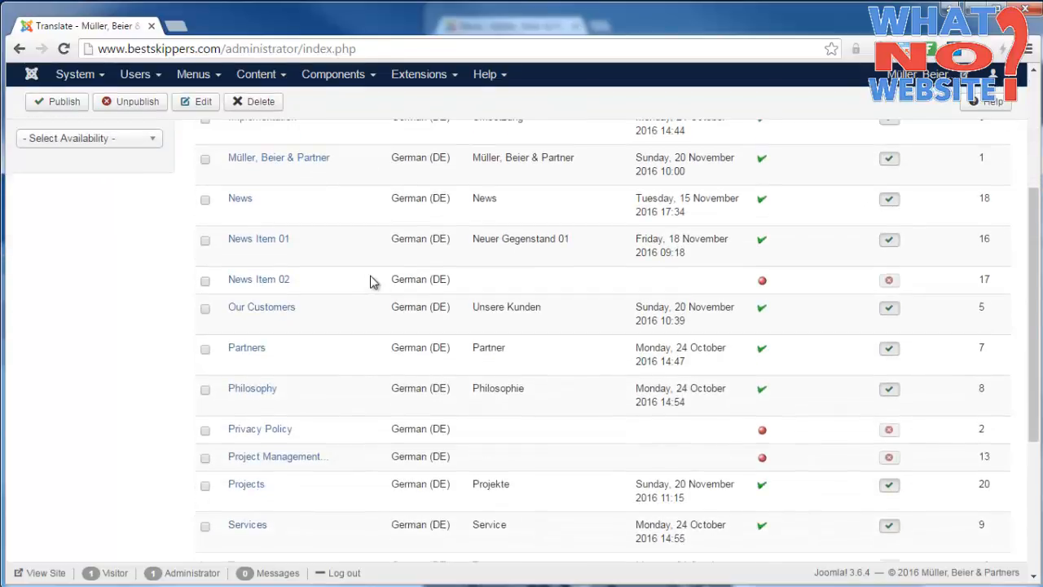
scroll(370, 281, down, 1)
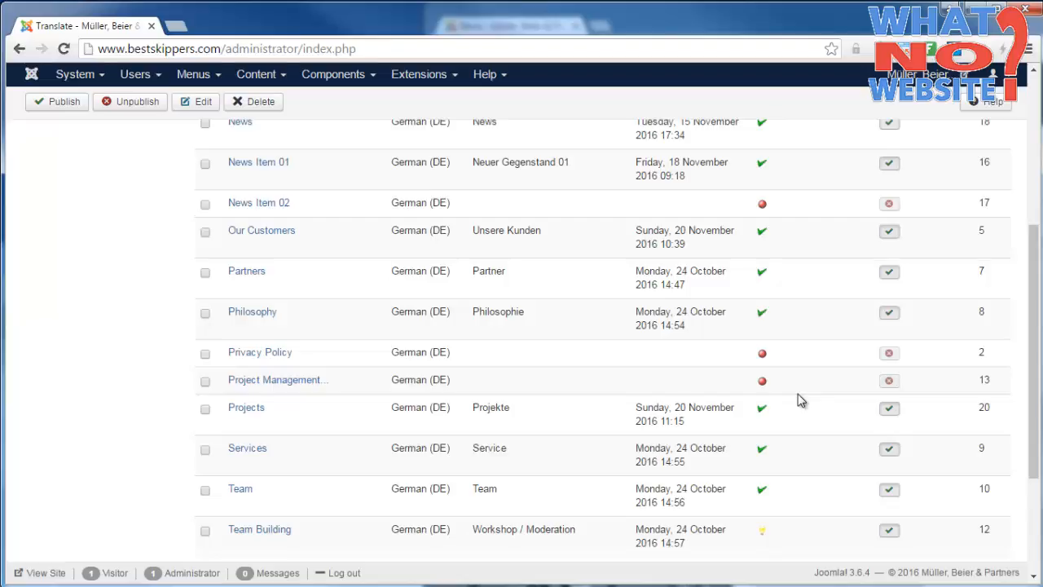
scroll(799, 399, up, 5)
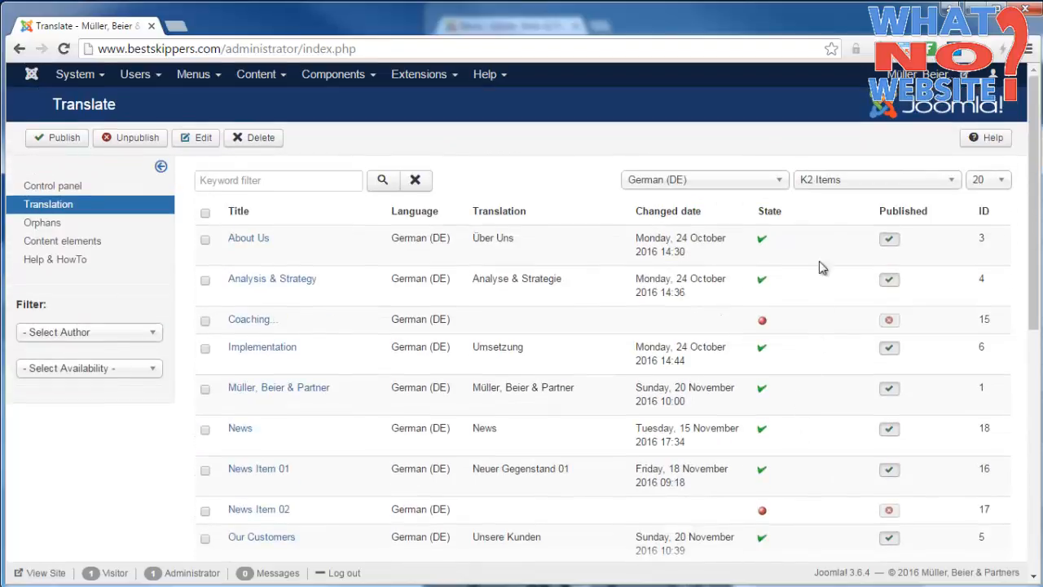
Switch the translation list to the Menus content element and open the Projects menu item with ID 174
click(862, 188)
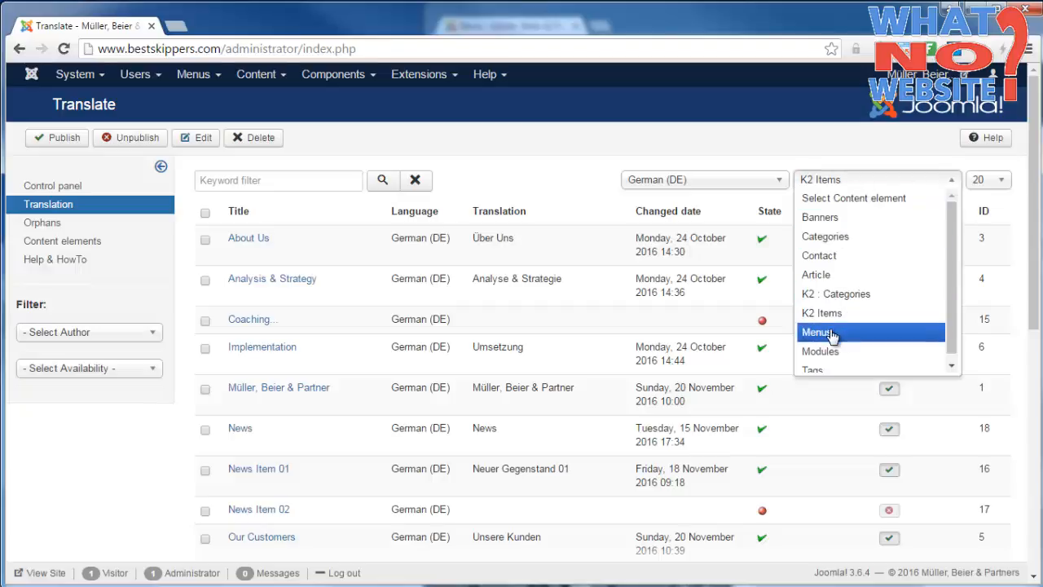
click(892, 332)
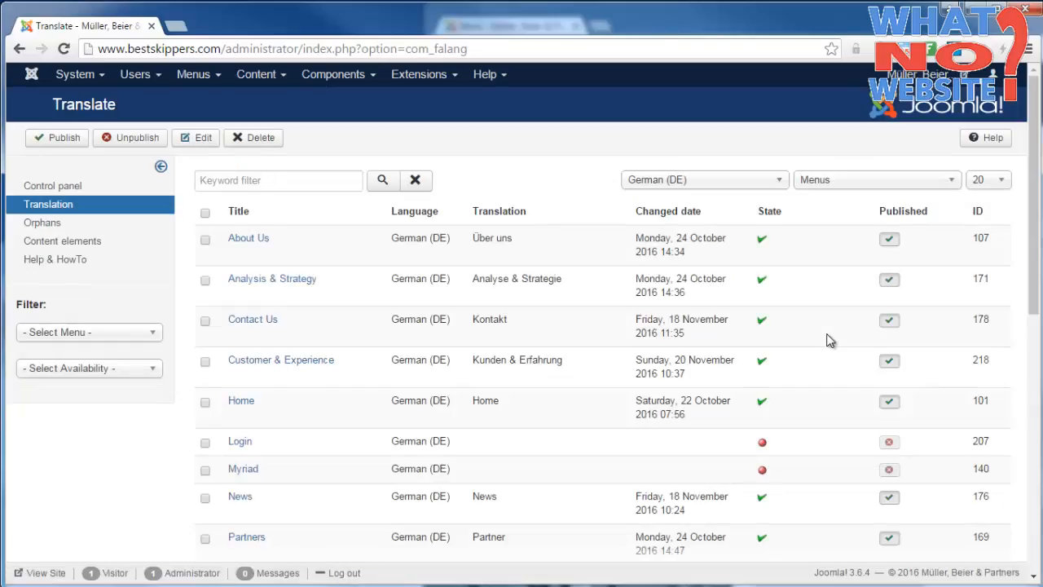
scroll(615, 261, down, 1)
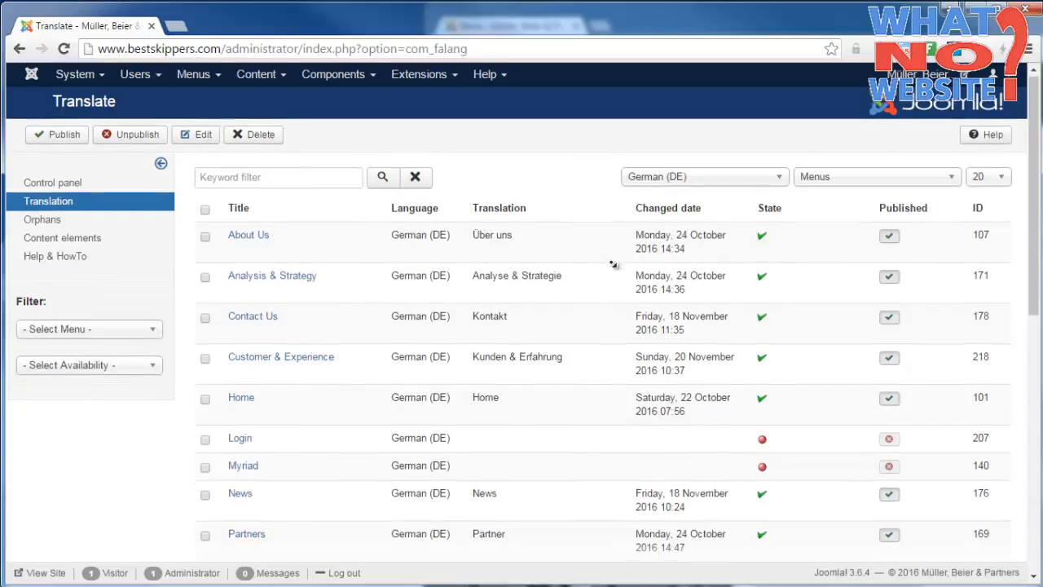
scroll(615, 271, down, 5)
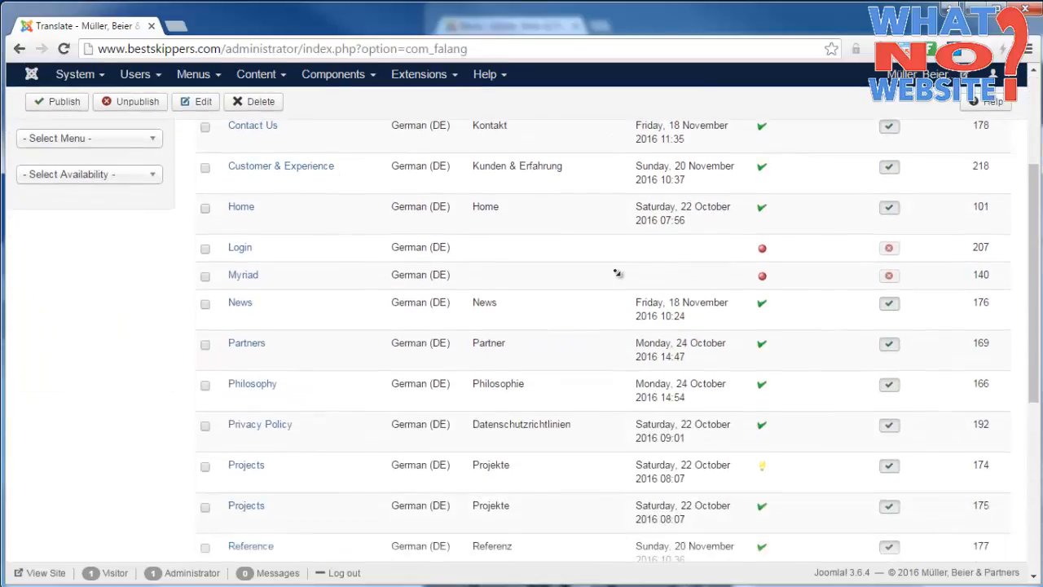
scroll(616, 272, down, 2)
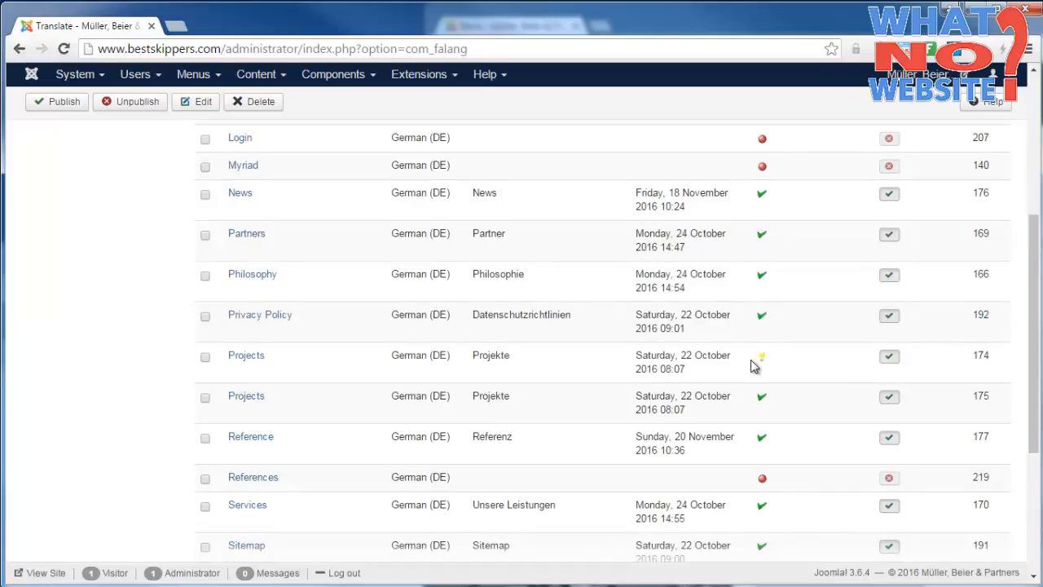
click(258, 359)
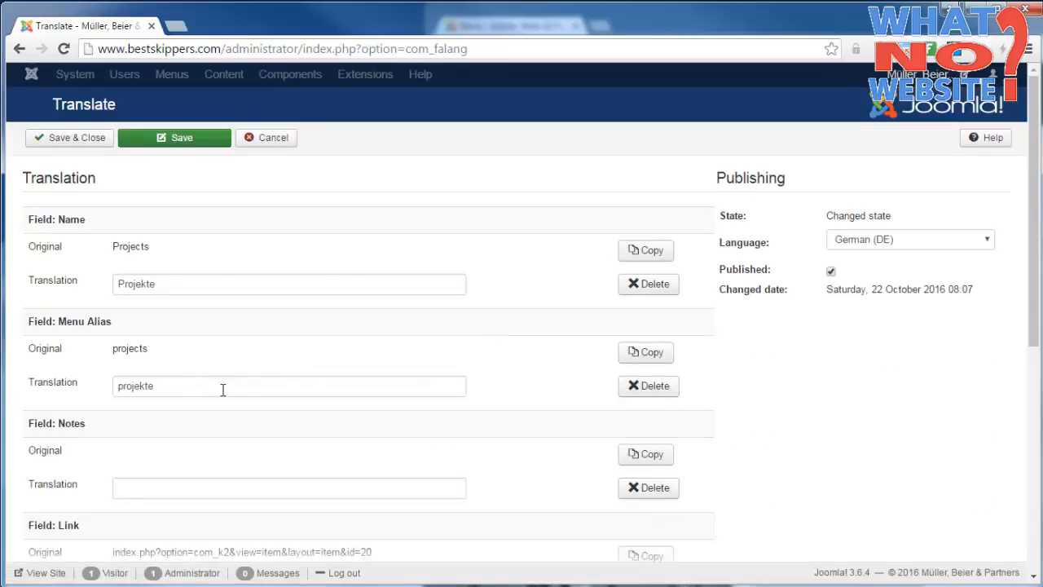
Compare the item IDs in the original and translated links of the Projects menu item
drag(1030, 222, 1026, 308)
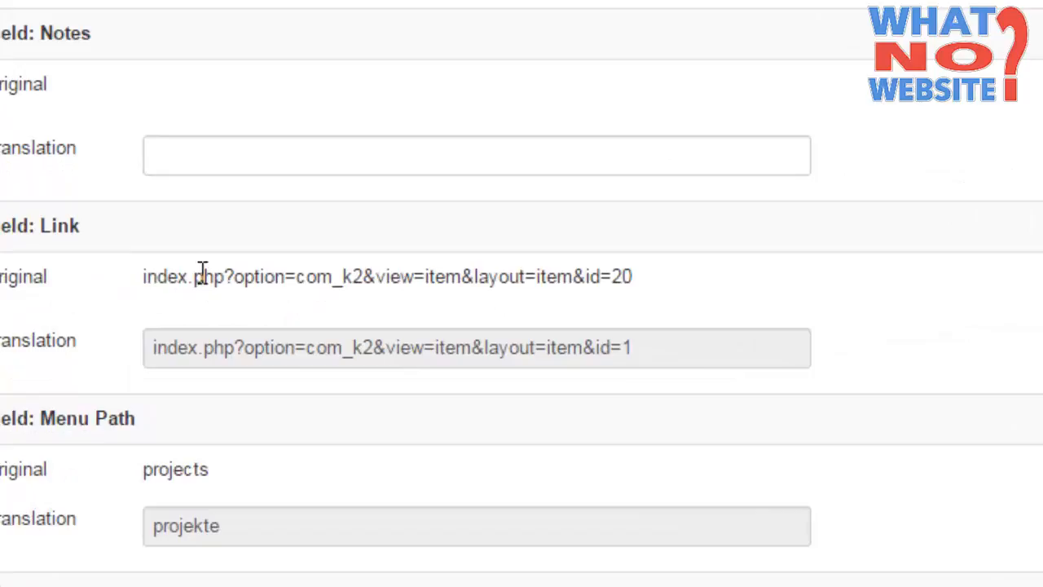
drag(611, 277, 638, 278)
click(775, 286)
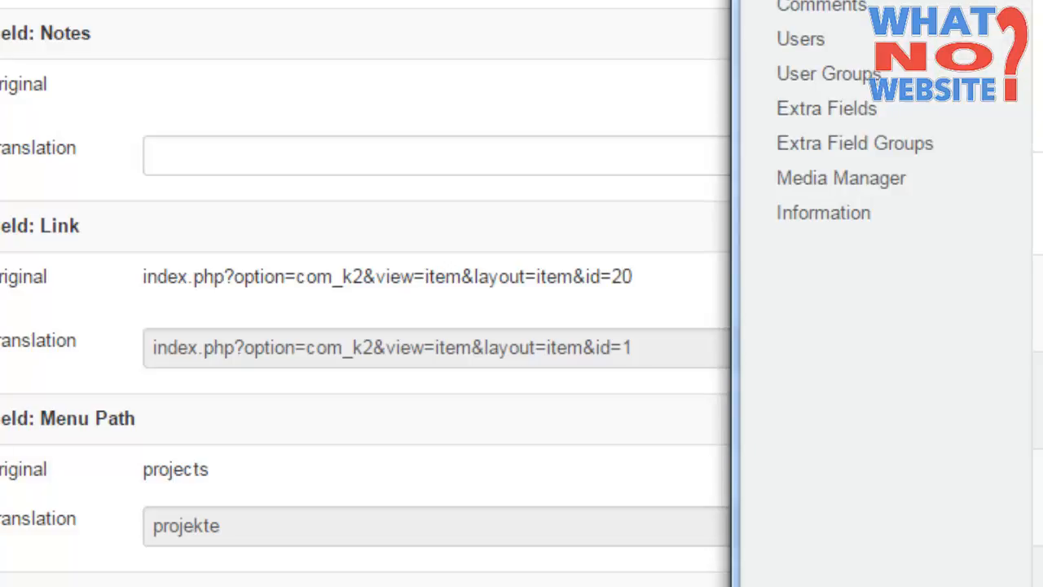
click(667, 233)
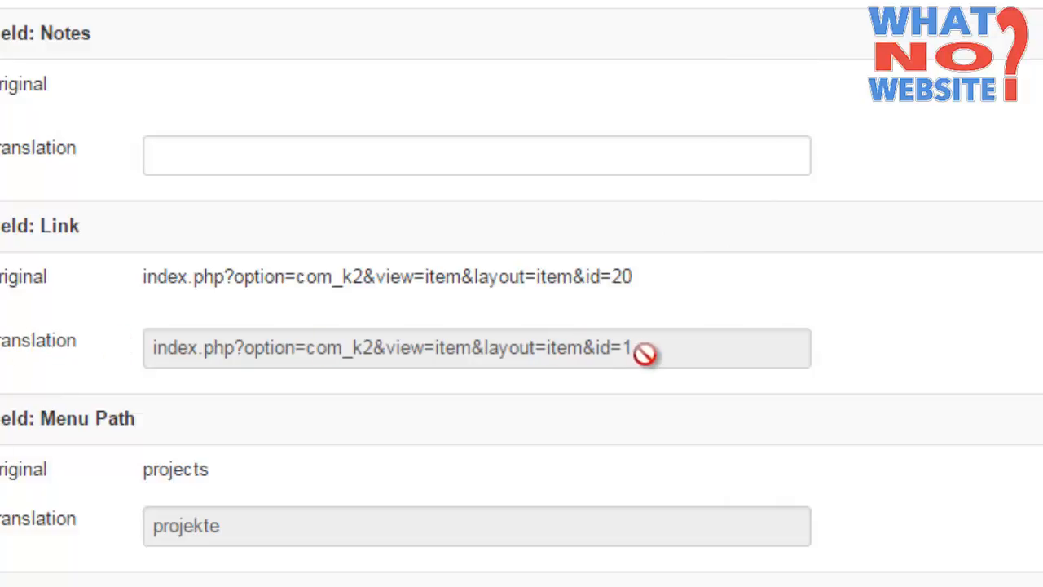
drag(647, 351, 618, 348)
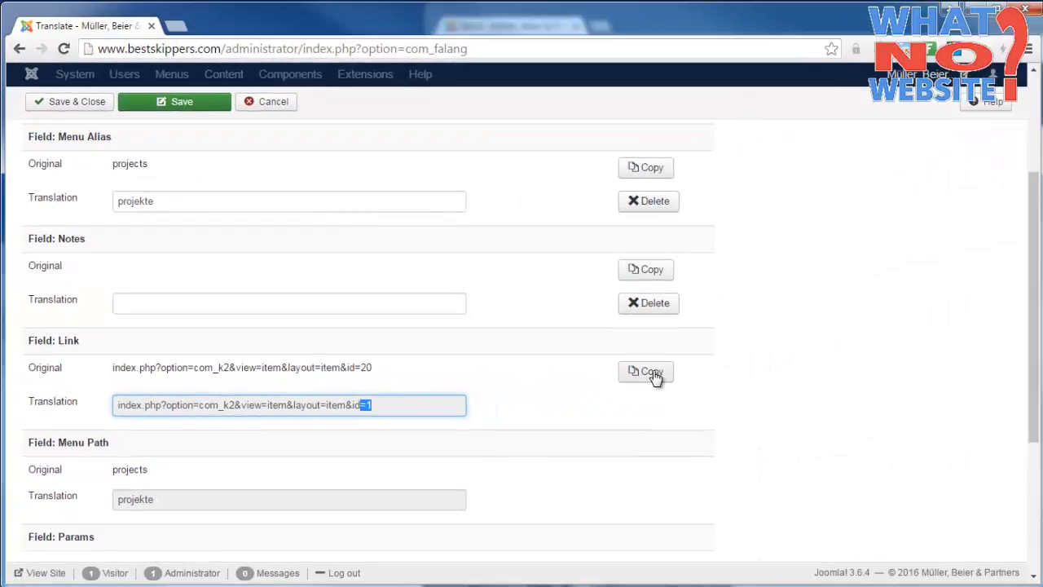
Copy the original link into the menu item's German link translation, then save and close it
click(656, 374)
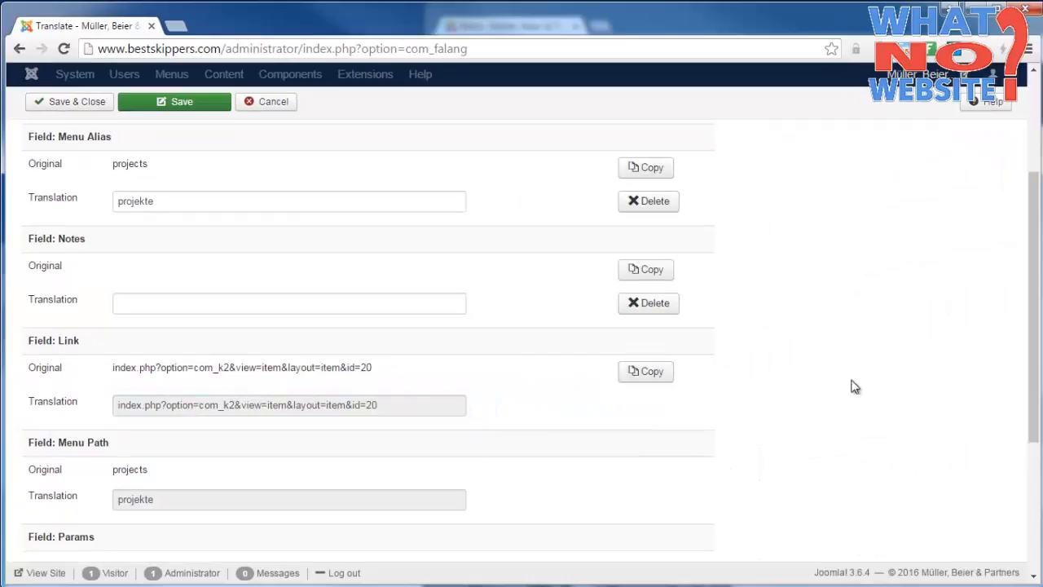
drag(1035, 355, 1034, 259)
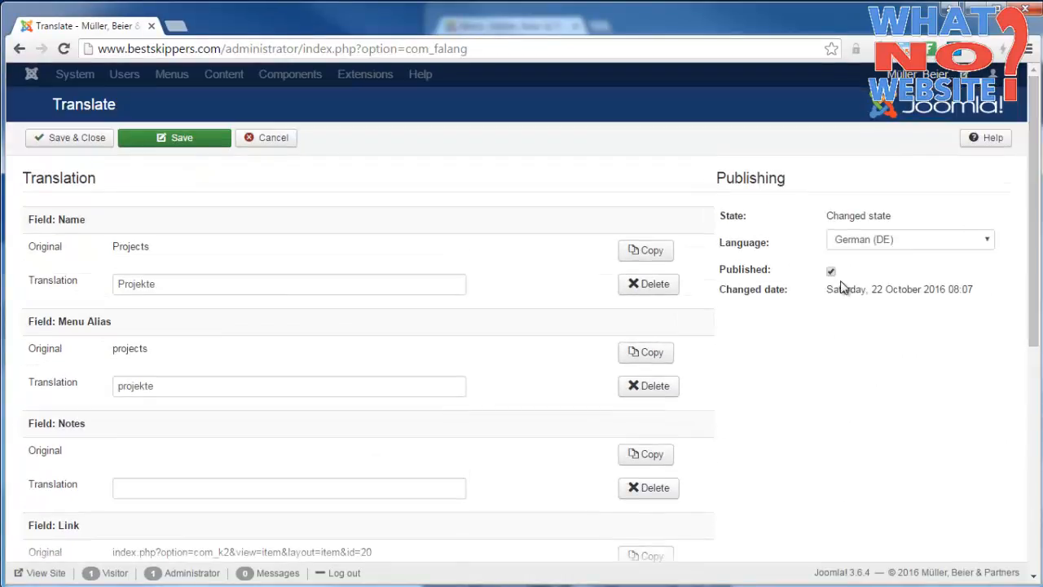
click(47, 138)
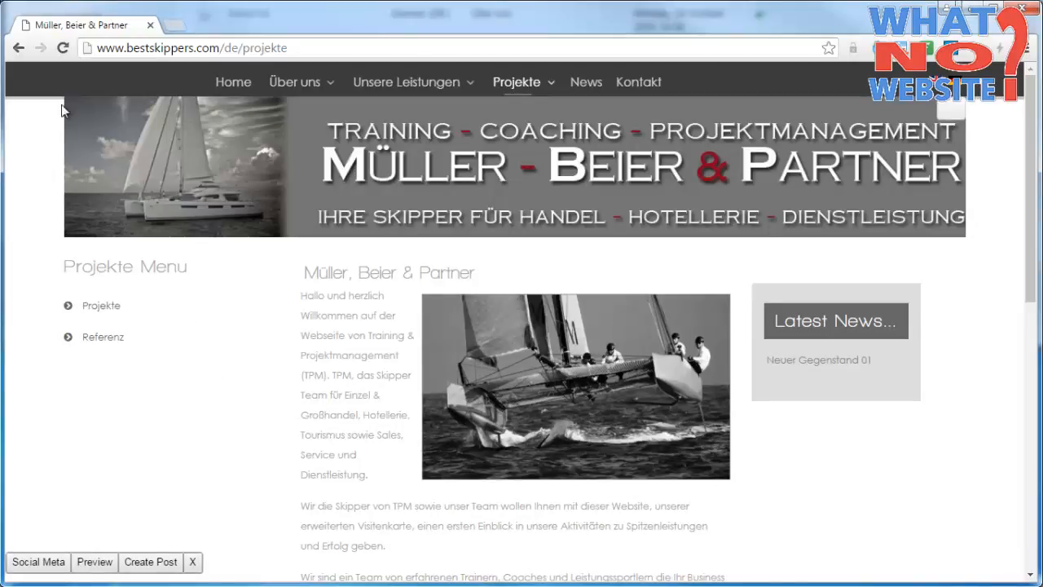
Reload the live German Projekte page to check its content
click(65, 49)
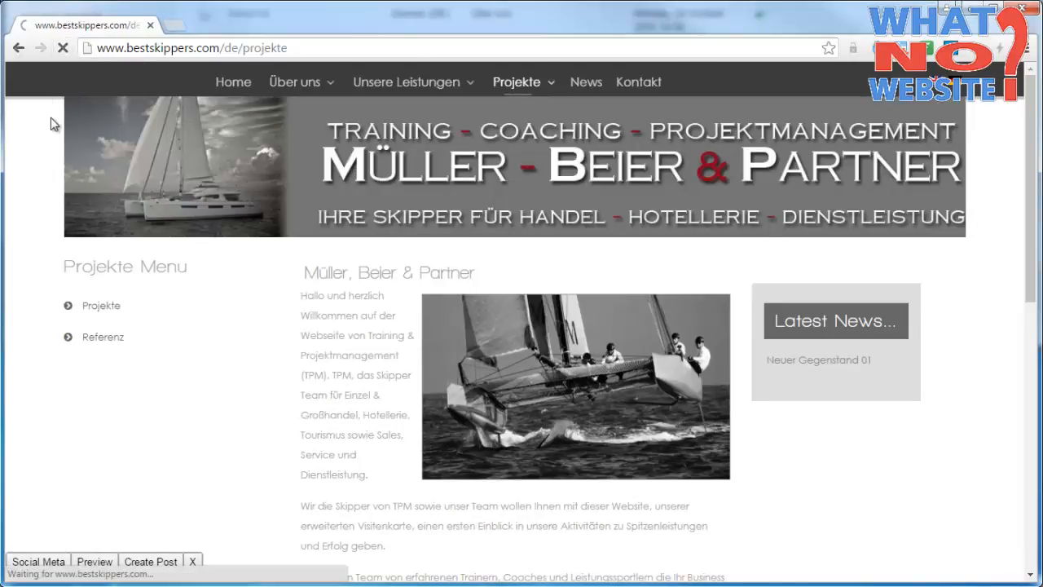